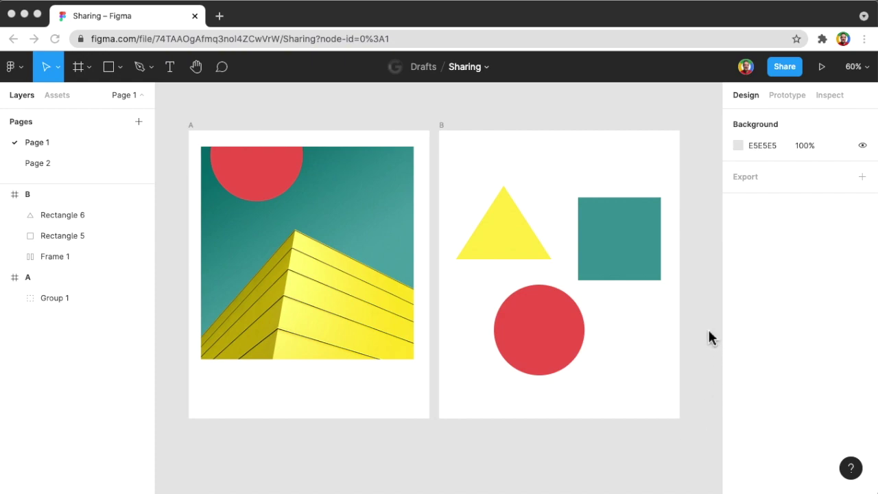
Step: Copy the Sharing file's link from the share dialog
left_click(784, 67)
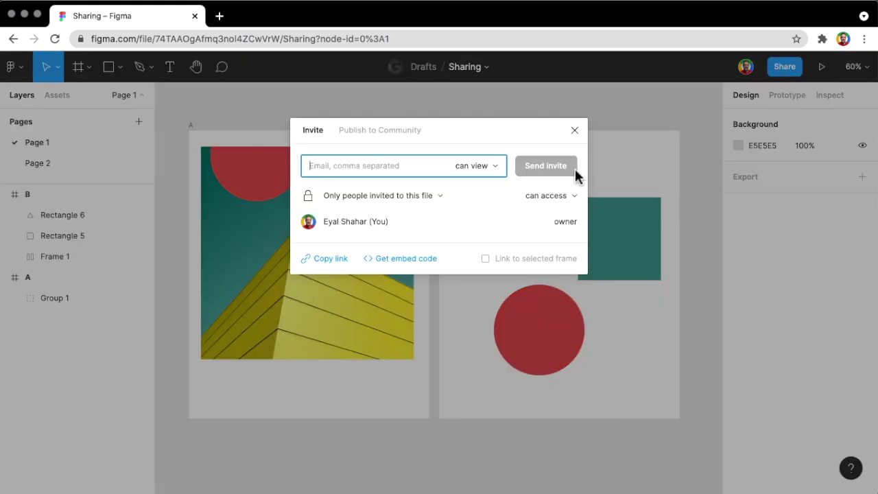
left_click(327, 265)
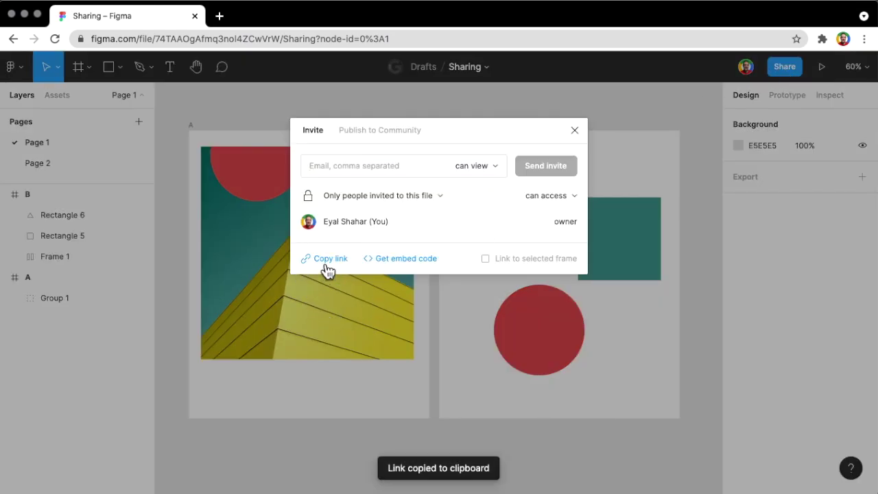
left_click(575, 130)
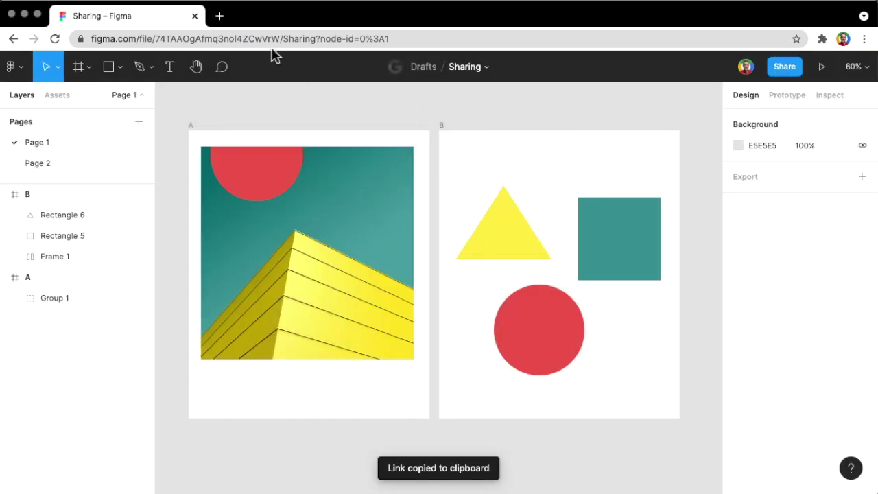
Step: Open the copied link in a new tab, check its node-id=0%3A1, then close that tab
left_click(218, 16)
key("super+v")
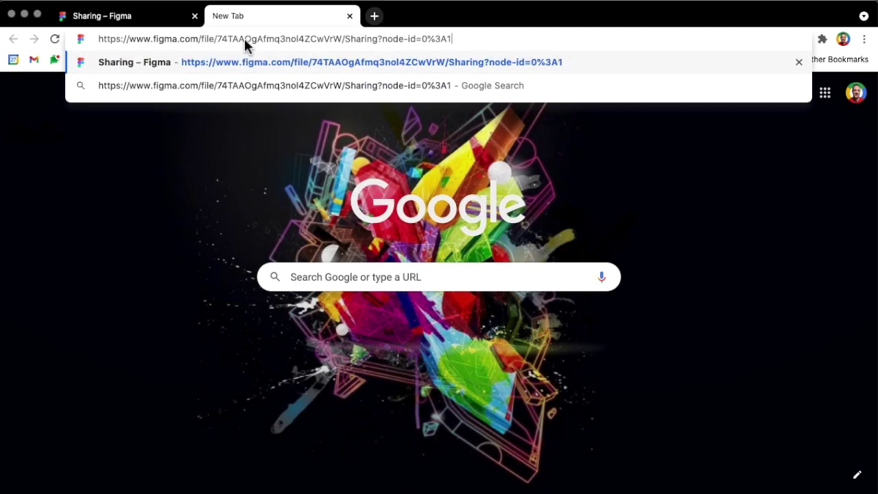
key("Return")
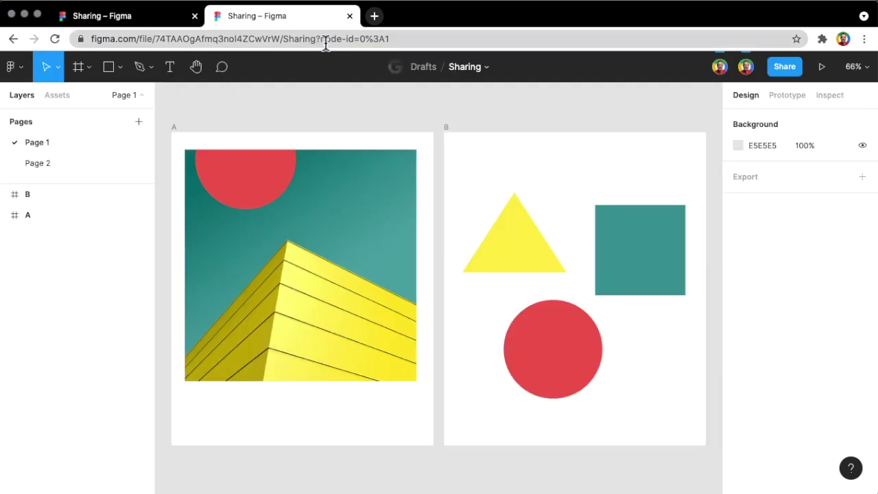
left_click_drag(321, 39, 410, 45)
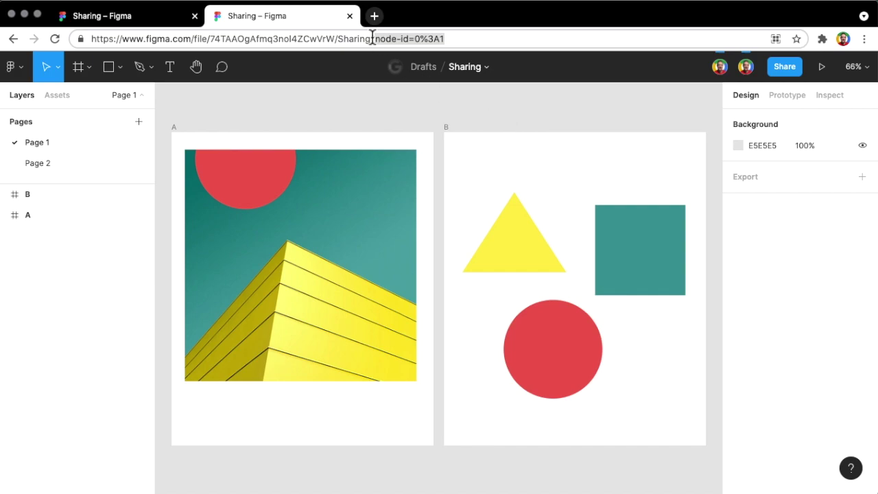
left_click(349, 16)
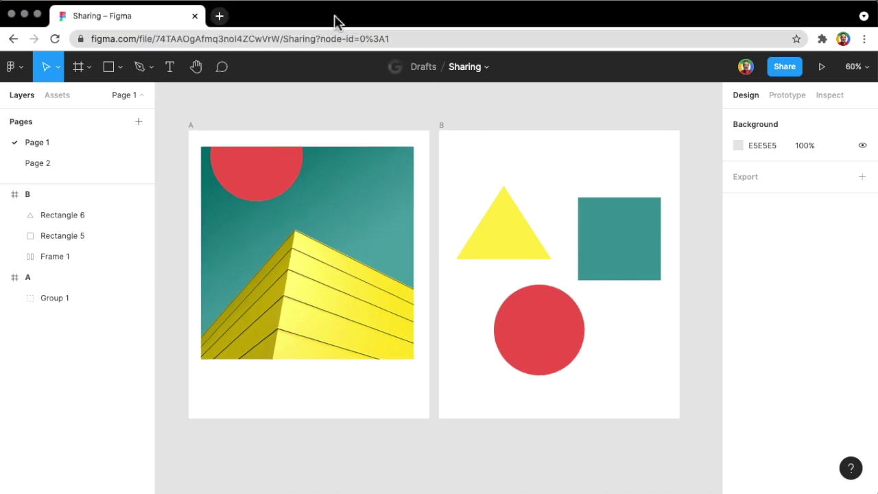
Step: Switch to Page 2 and copy its link from the share dialog
left_click(43, 173)
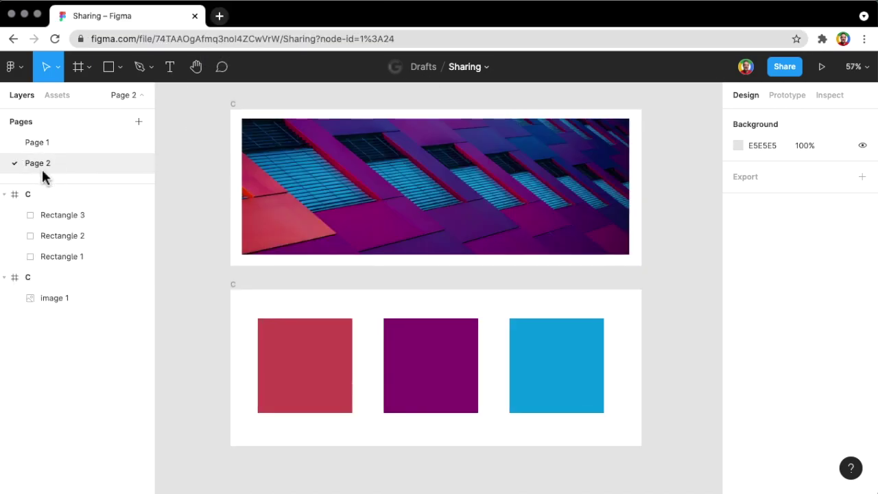
left_click(782, 71)
left_click(329, 261)
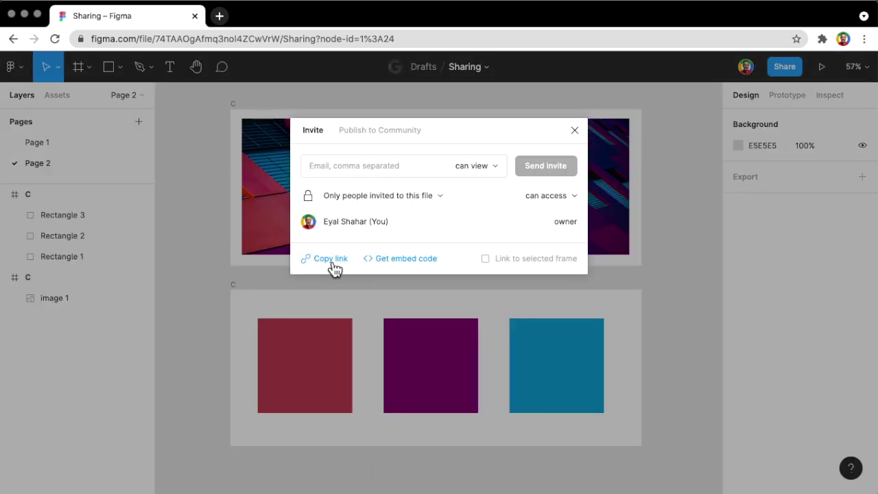
left_click(577, 130)
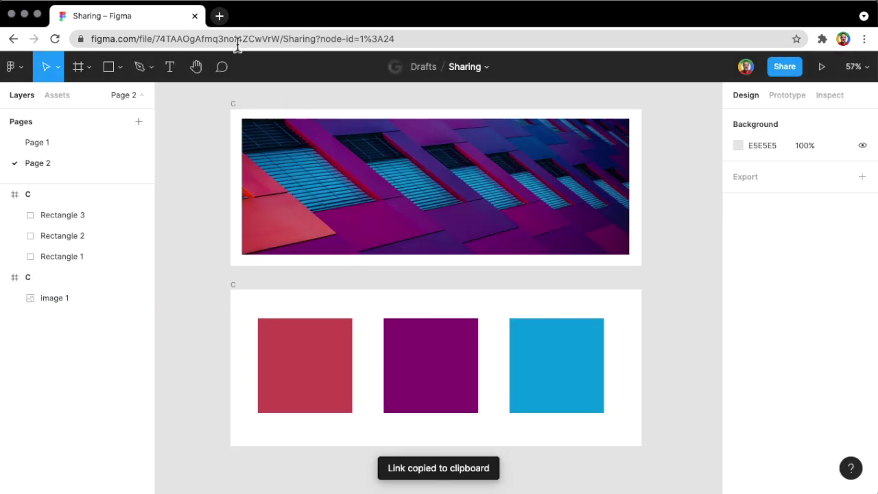
Step: Load the Page 2 link in a new tab and check its node-id 1%3A24
left_click(220, 16)
key("ctrl+v")
key("Return")
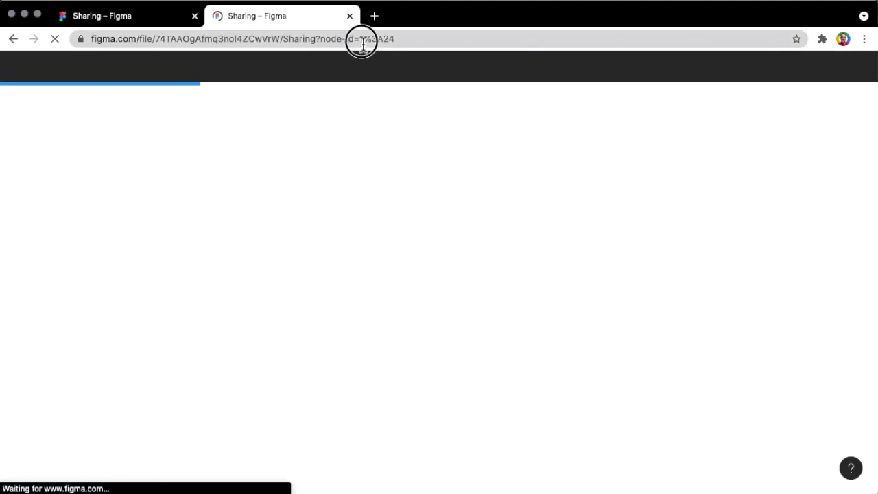
left_click_drag(361, 39, 439, 43)
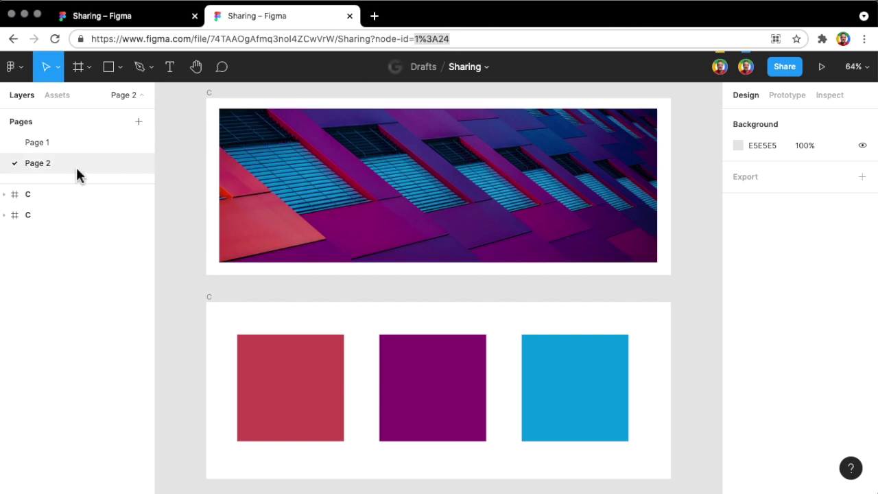
Step: Close the second tab, then open and dismiss the share dialog in the original tab
left_click(349, 16)
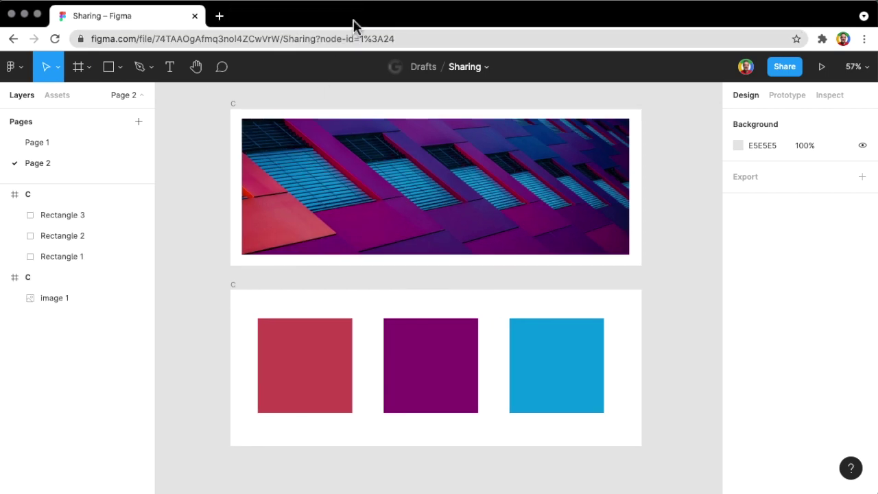
left_click(792, 73)
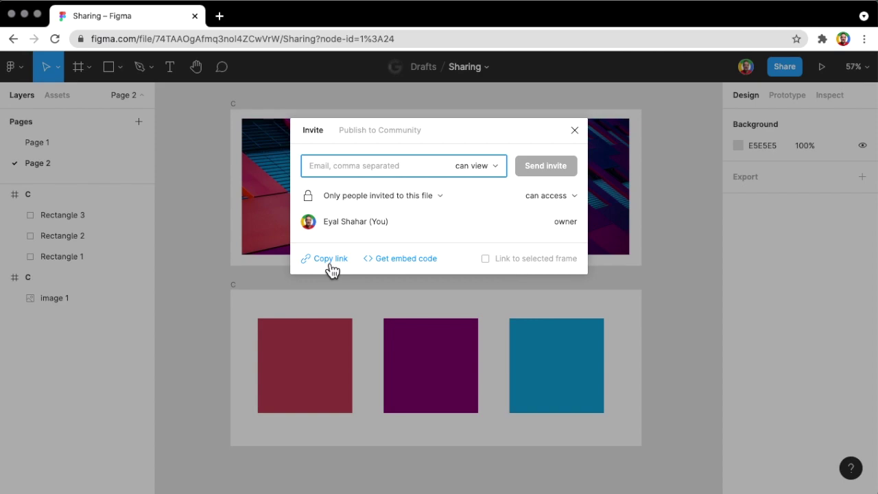
left_click(577, 132)
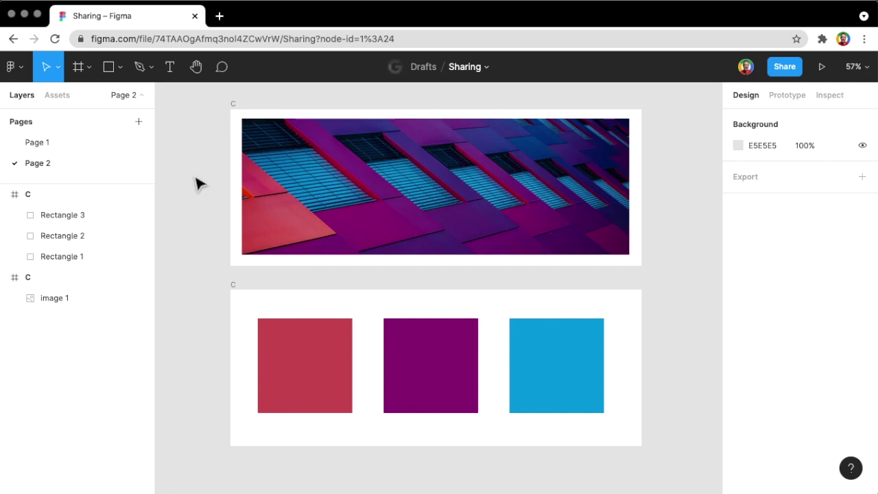
Step: Rename the three-squares frame from C to D
right_click(246, 344)
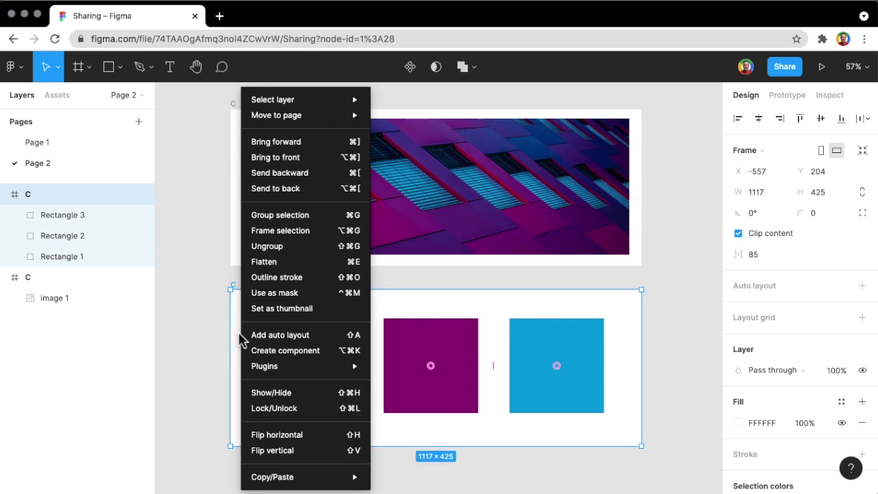
left_click(234, 289)
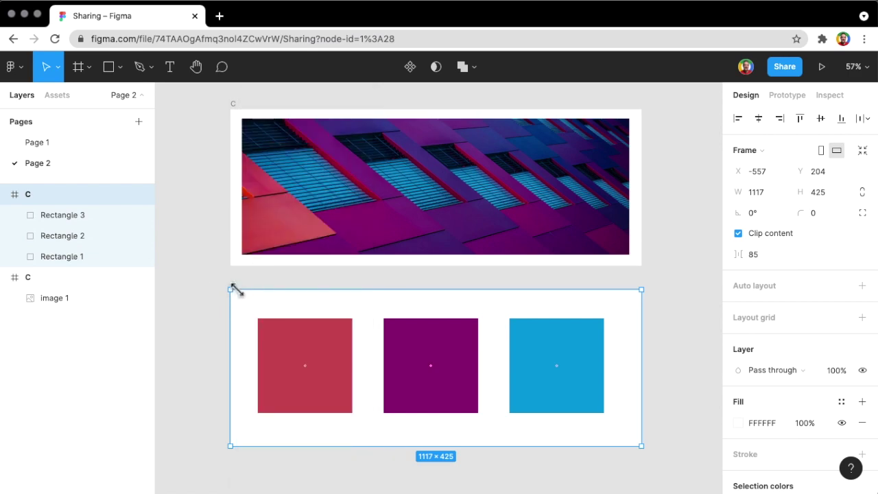
key("super+r")
type("D")
key("Return")
left_click(226, 331)
Step: Copy frame D's link and load it in a new tab, checking node-id 1%3A28
right_click(240, 337)
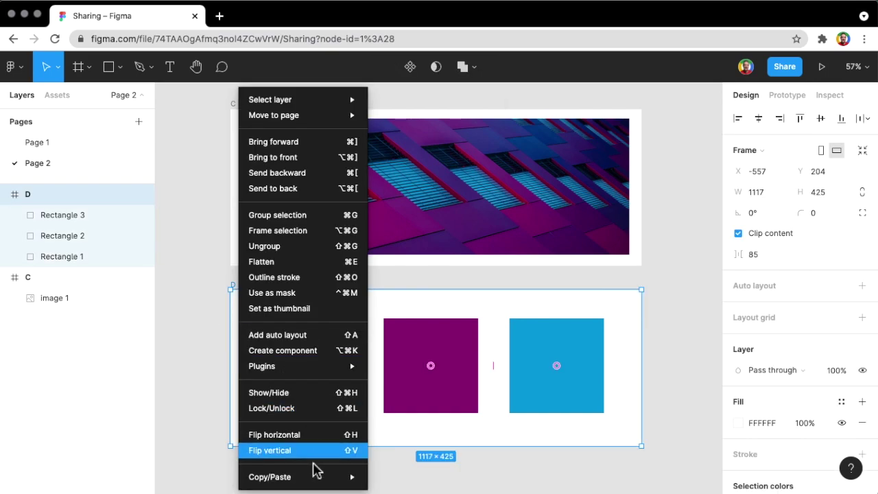
mouse_move(316, 473)
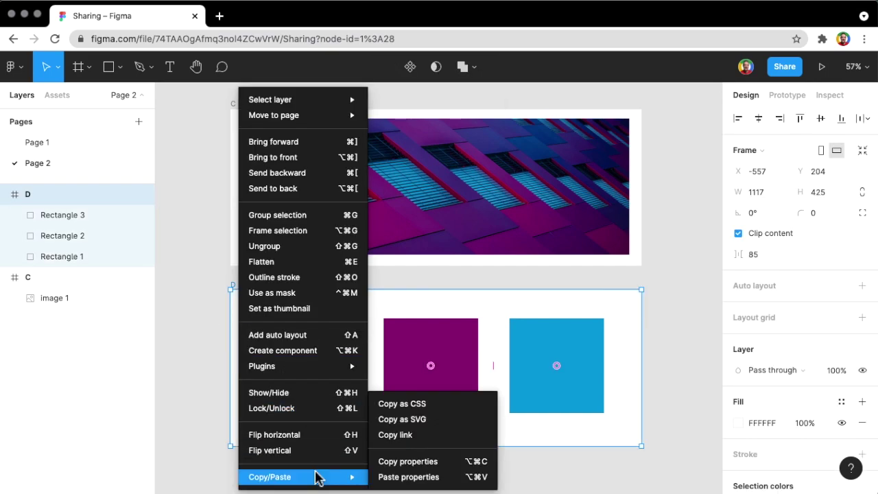
left_click(410, 436)
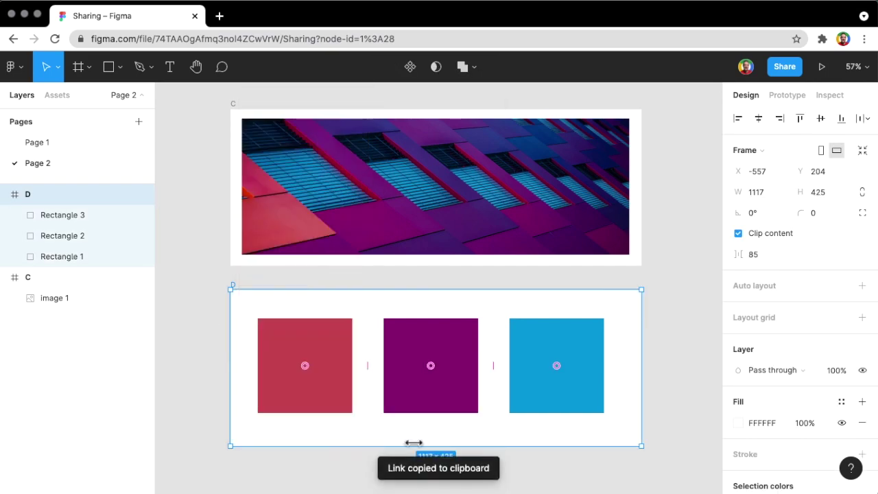
left_click(219, 15)
key("super+v")
key("Return")
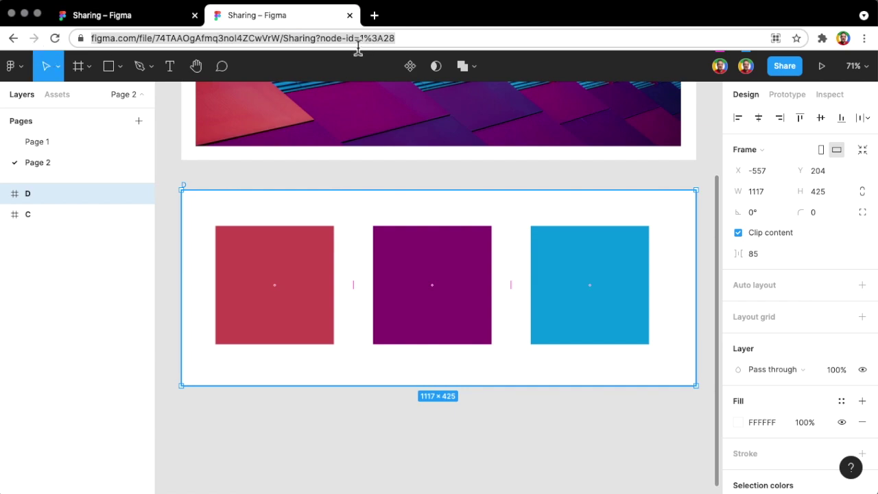
left_click(336, 41)
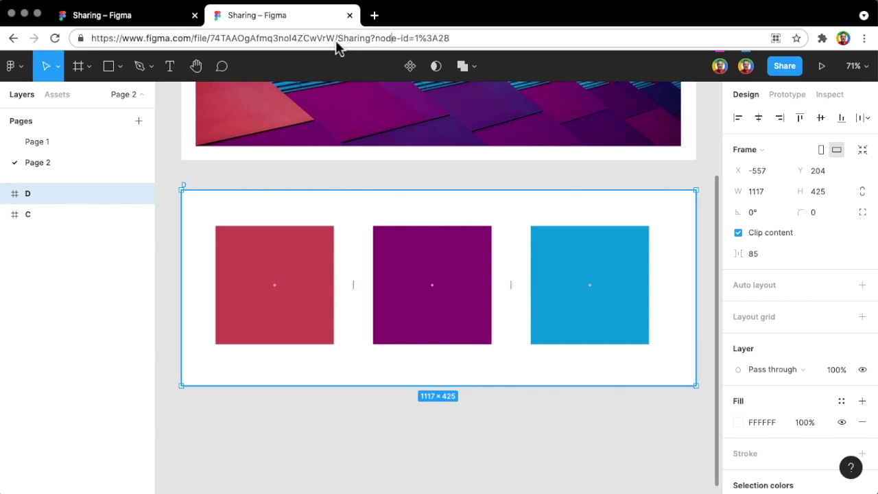
left_click_drag(414, 38, 478, 42)
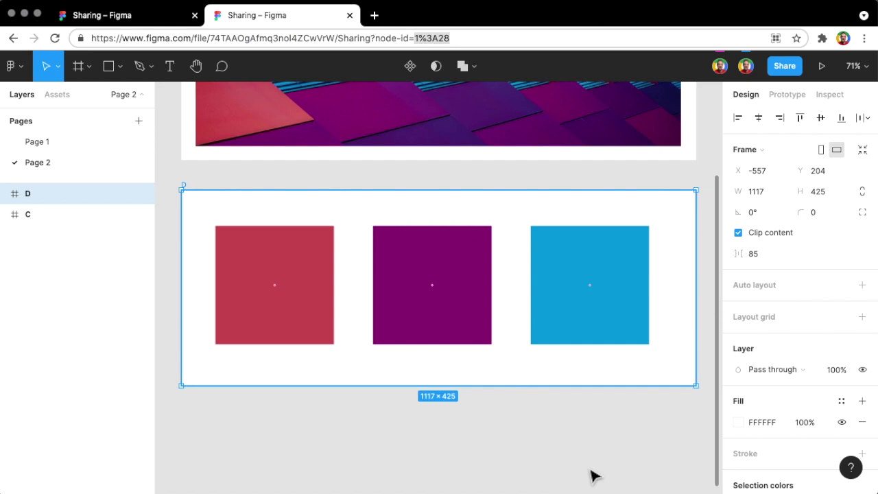
Step: On Page 1, select the teal square and inspect its context options without copying
left_click(38, 145)
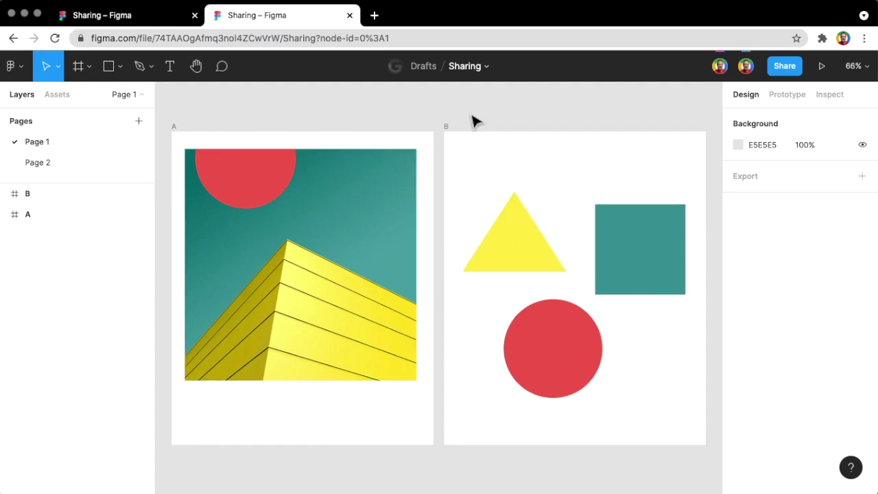
scroll(471, 117, "right", 3)
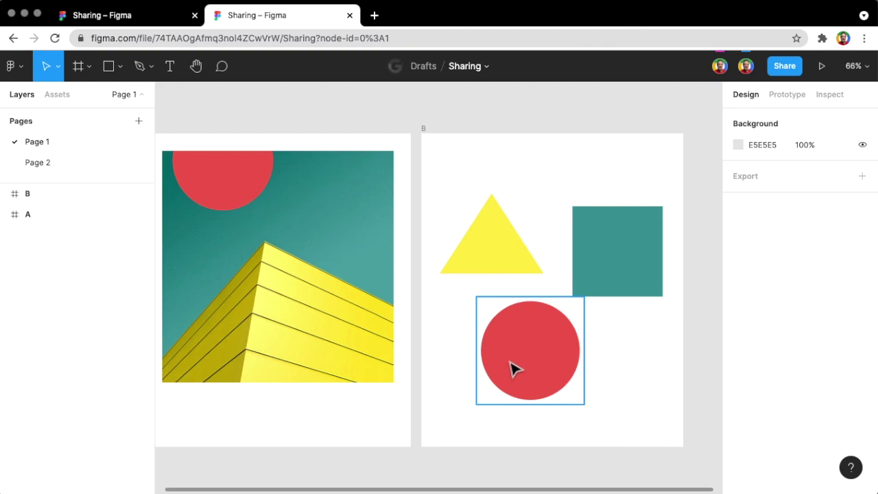
left_click(608, 276)
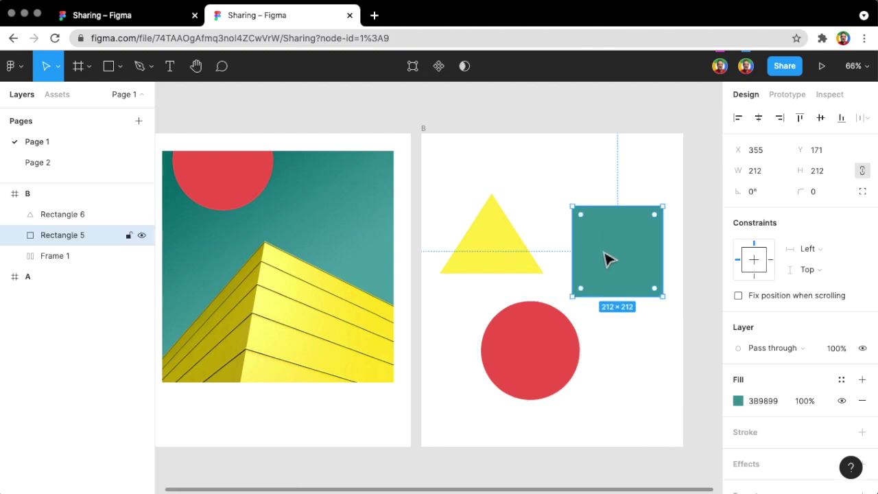
right_click(607, 261)
key("Escape")
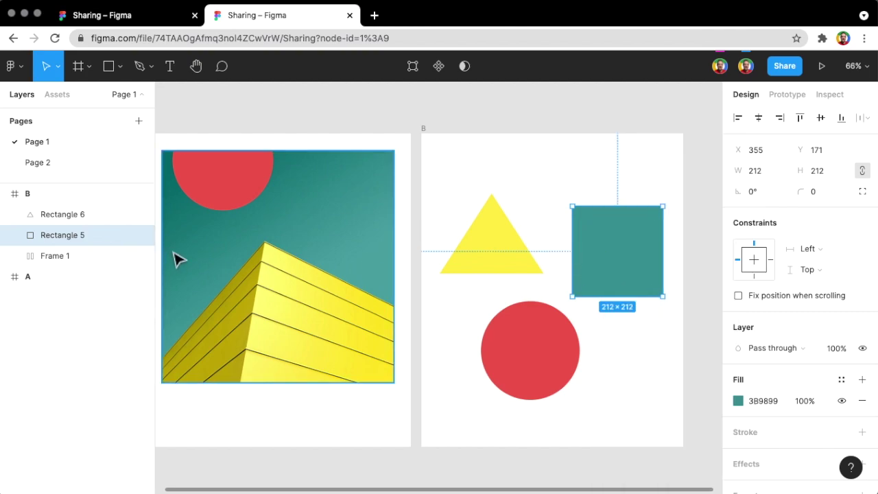
right_click(594, 261)
mouse_move(663, 476)
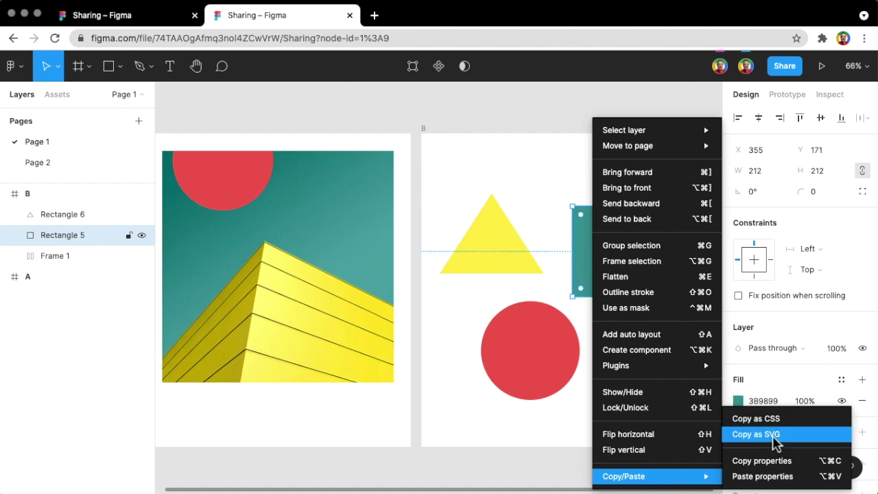
left_click(544, 187)
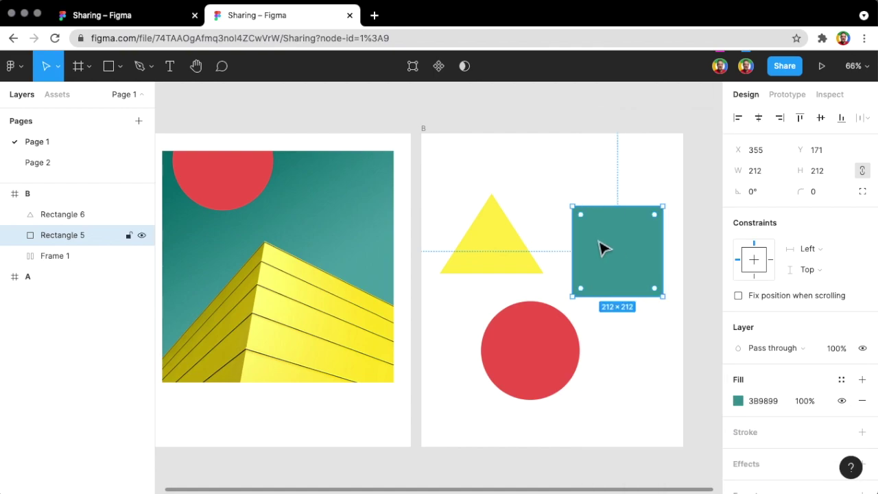
Step: Wrap the teal square in an auto layout frame, Frame 2, and copy its link
key("shift+a")
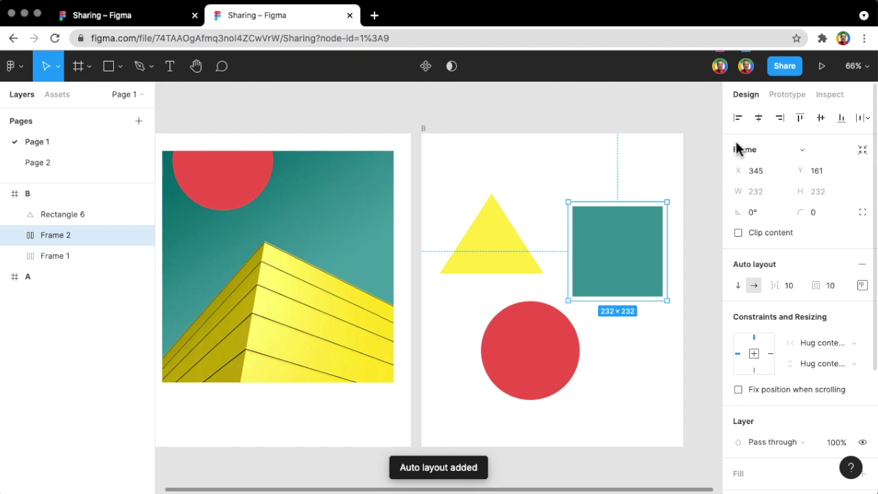
left_click(617, 236)
right_click(617, 240)
mouse_move(725, 475)
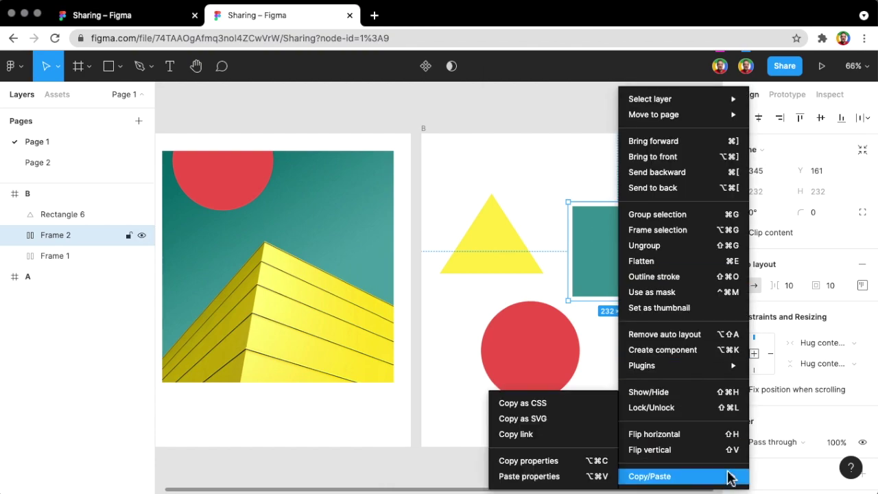
left_click(522, 434)
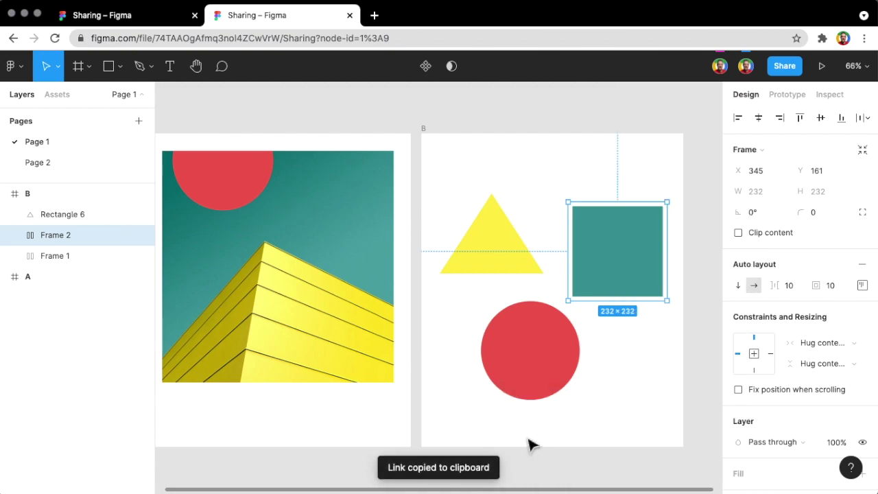
Step: Paste the Frame 2 link over the page address and load it
left_click(372, 39)
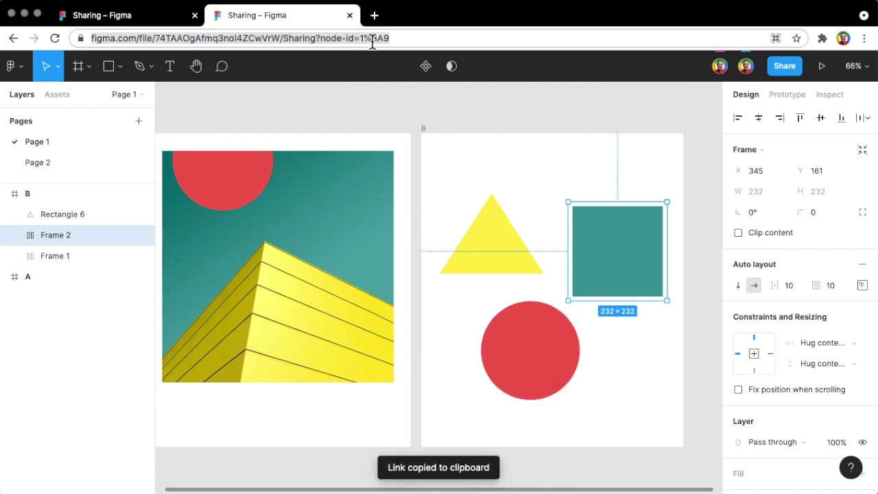
key("super+v")
key("Return")
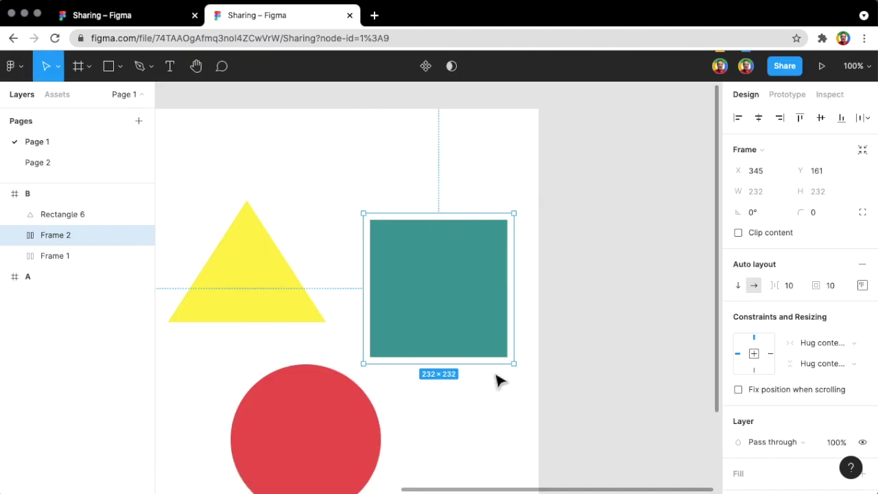
Step: Close the frame-link tab and select frame A's photo group on Page 1
left_click(349, 15)
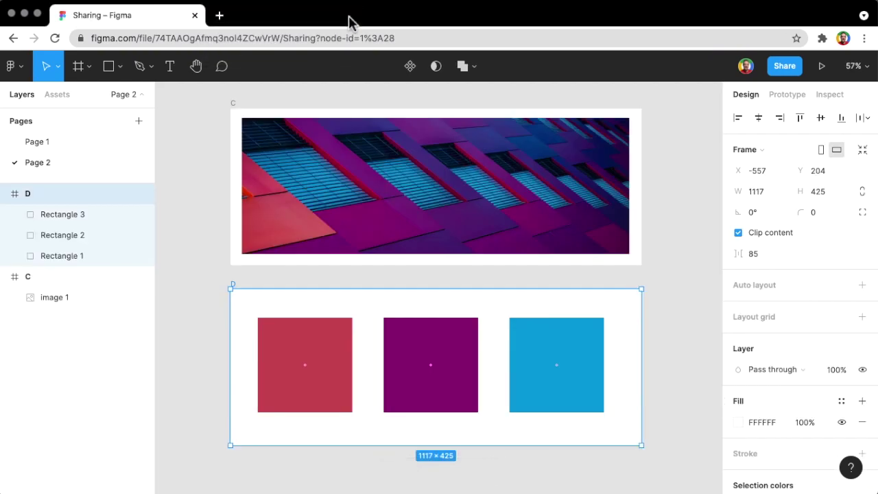
left_click(46, 141)
left_click(302, 264)
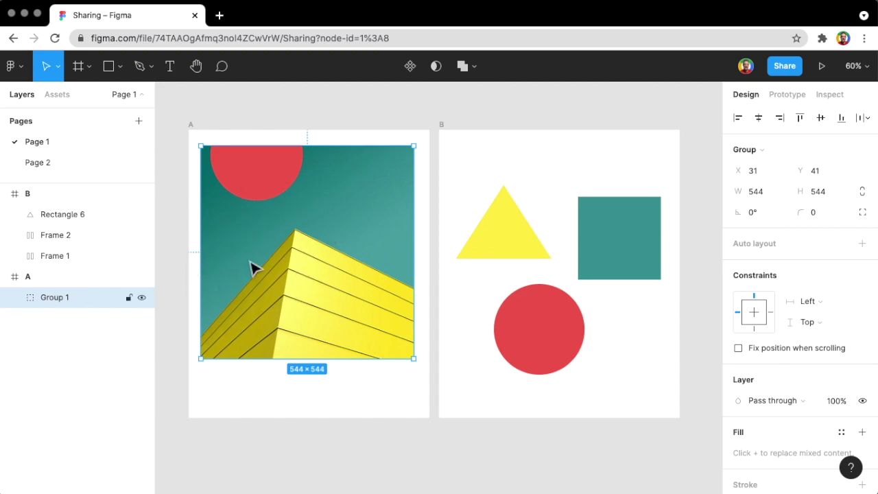
Step: Review the Copy link options for the photo group and the triangle, then deselect
right_click(289, 286)
mouse_move(410, 476)
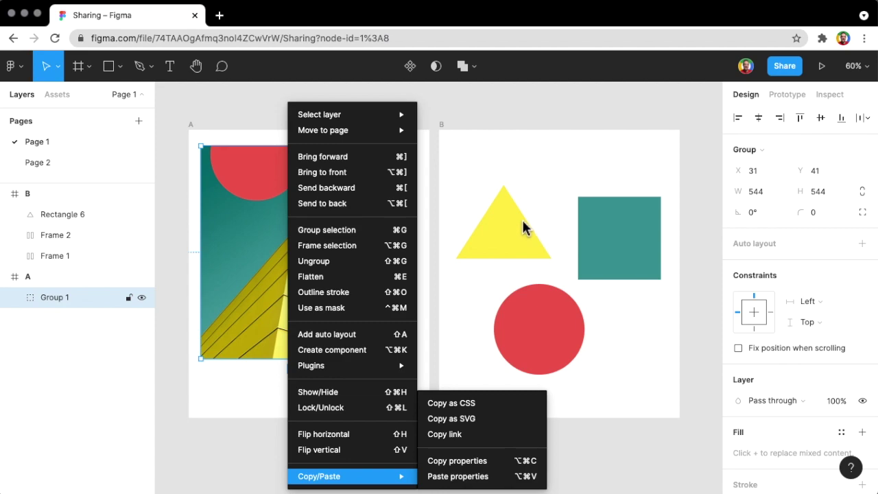
left_click(503, 250)
right_click(503, 250)
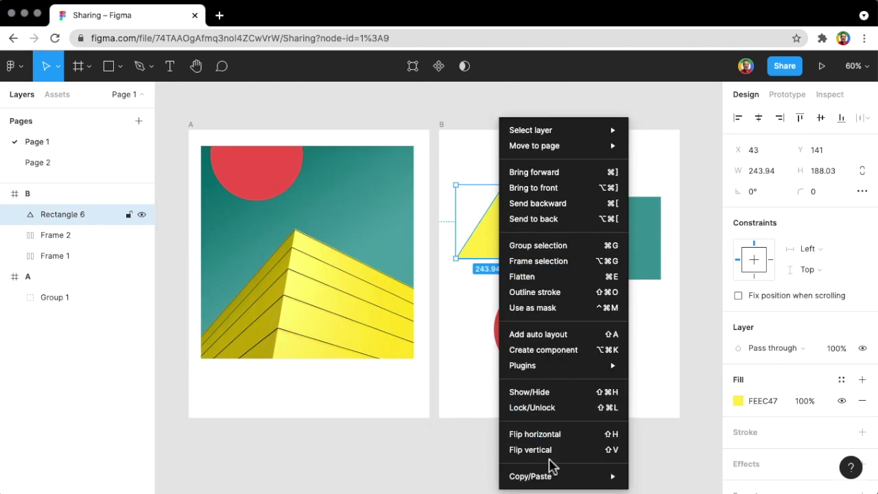
mouse_move(553, 473)
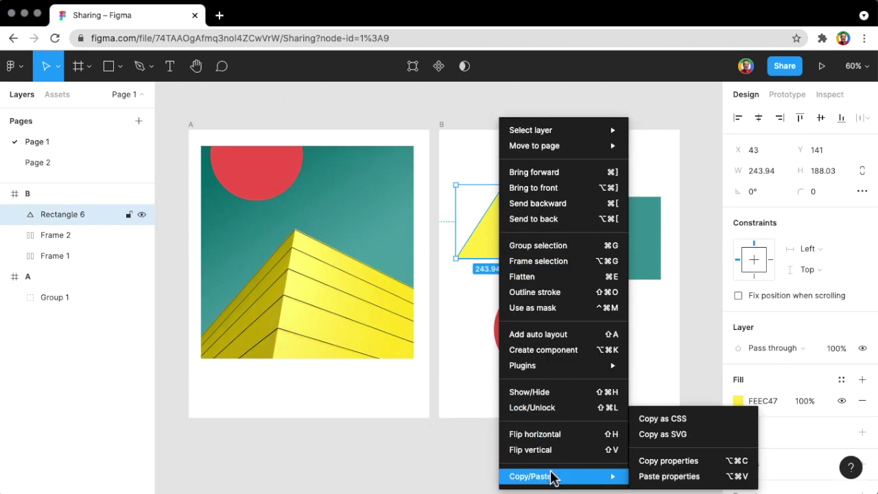
left_click(419, 447)
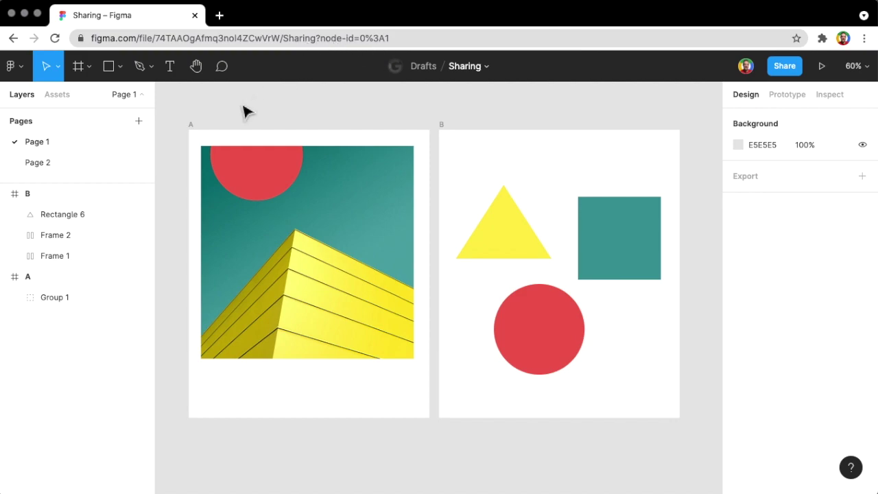
Step: On Page 2, select frame D and check its address options and sharing settings
left_click(331, 108)
left_click(34, 164)
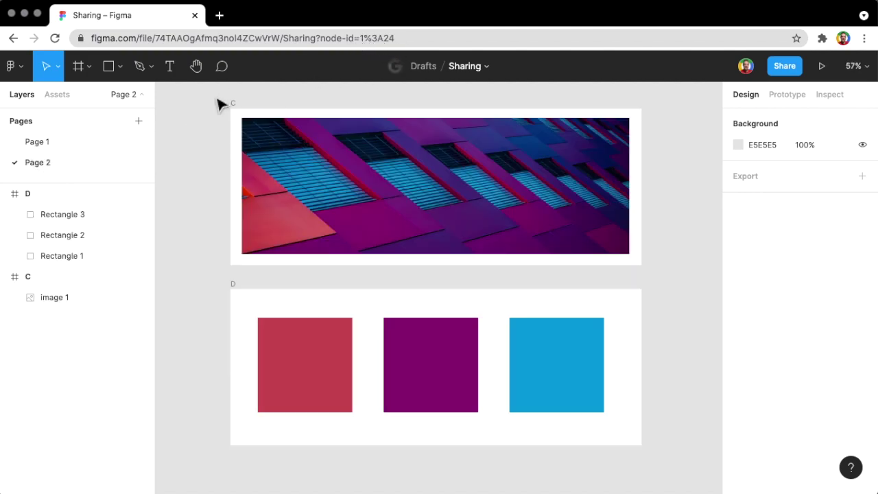
left_click(233, 284)
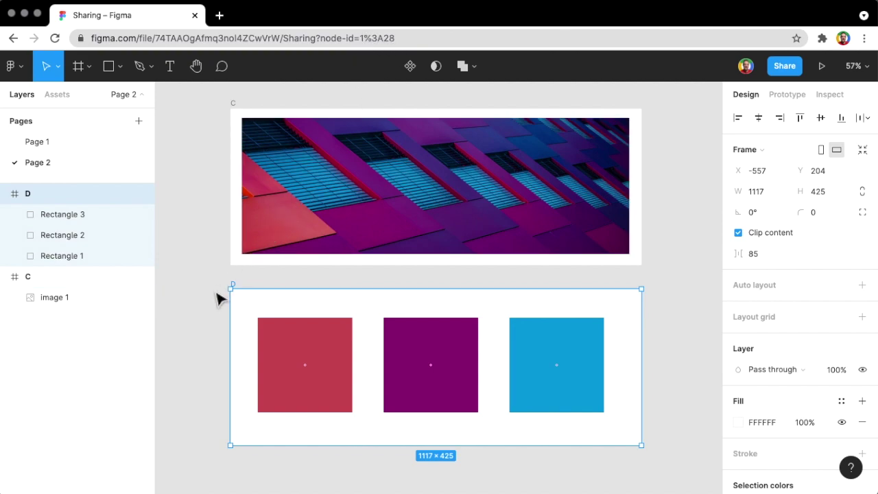
right_click(298, 41)
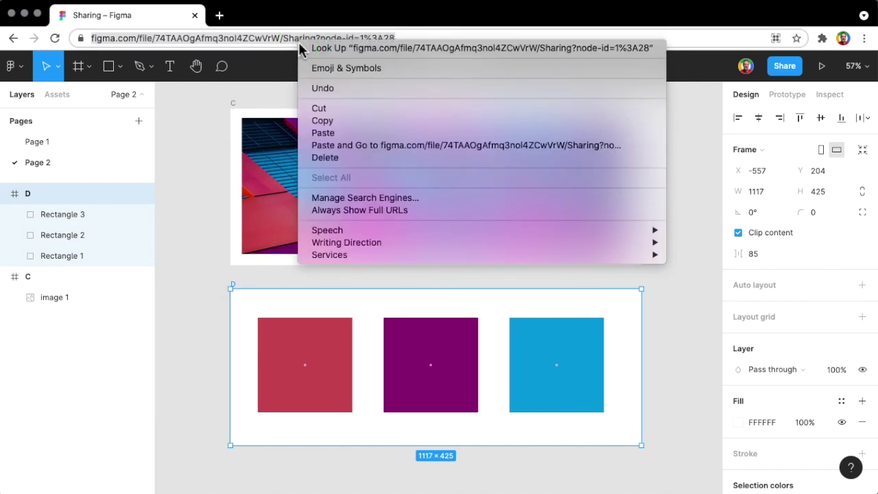
left_click(196, 207)
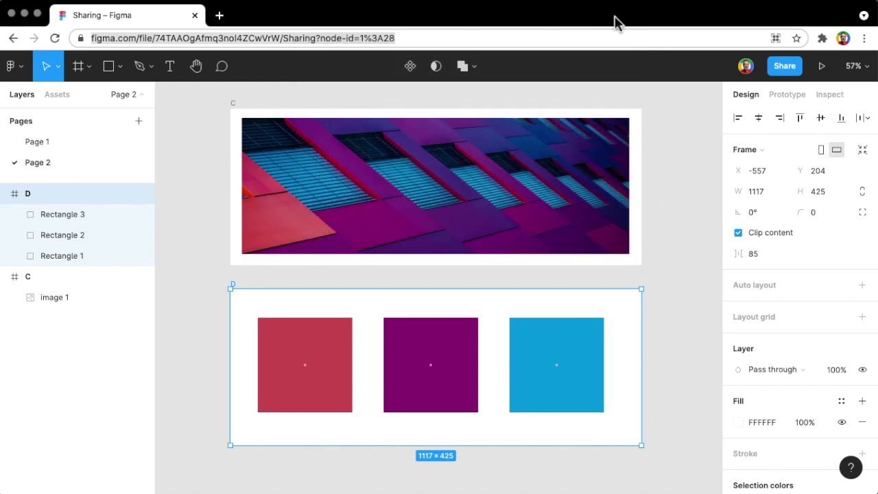
left_click(793, 64)
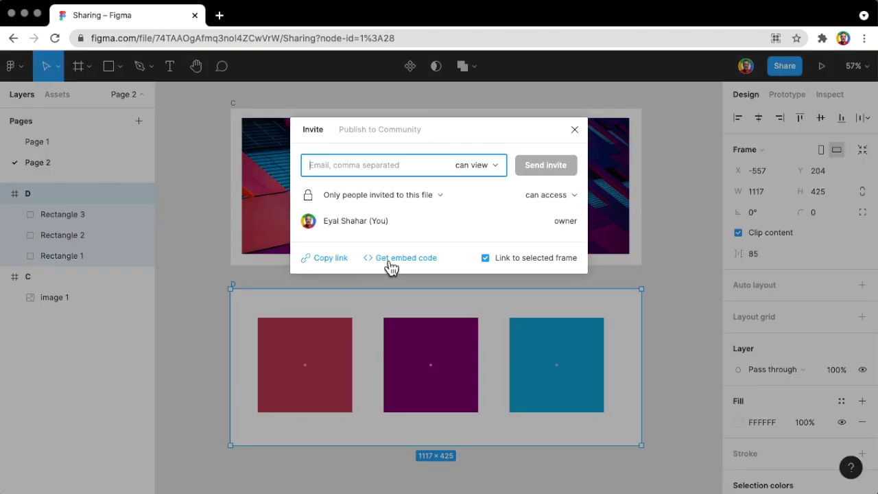
left_click(657, 277)
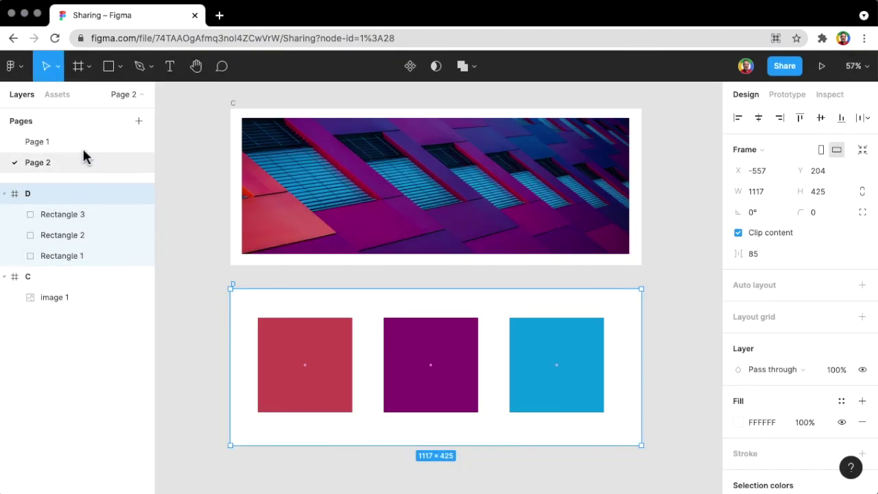
Step: On Page 1, select frames B and A, then the circle's and teal square's frames
left_click(49, 144)
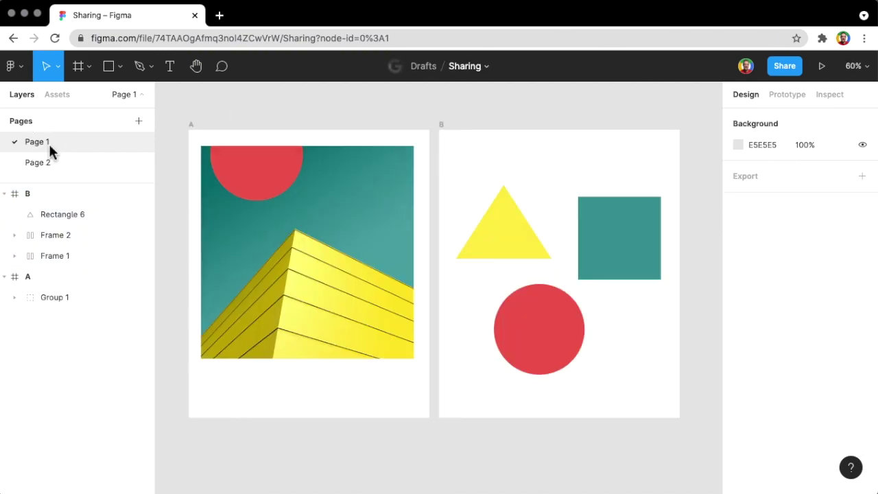
left_click(447, 130)
left_click(447, 132)
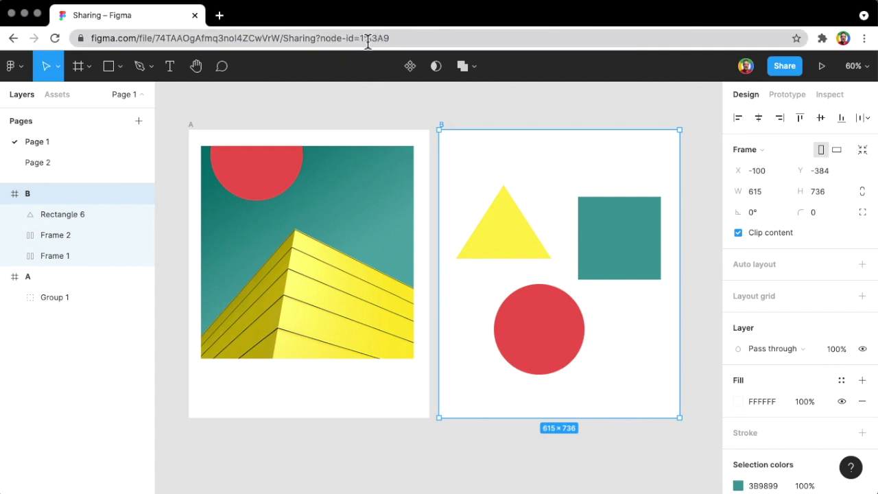
left_click(192, 129)
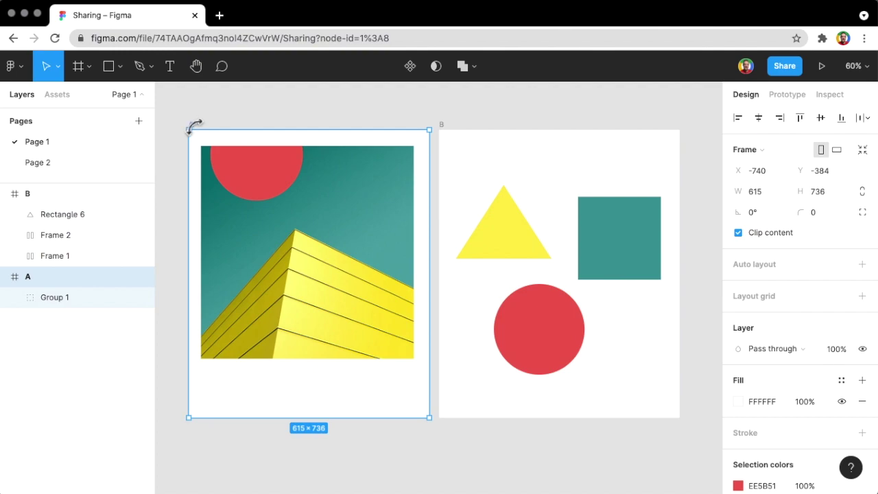
left_click(442, 132)
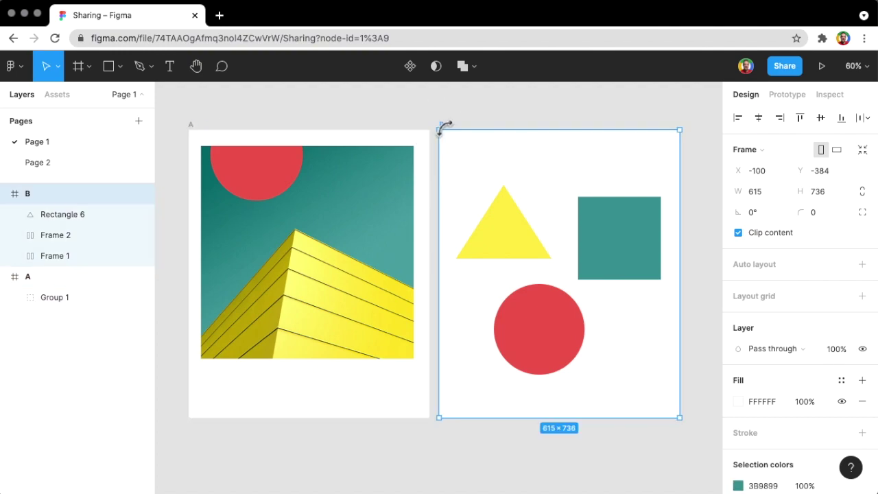
left_click(552, 344)
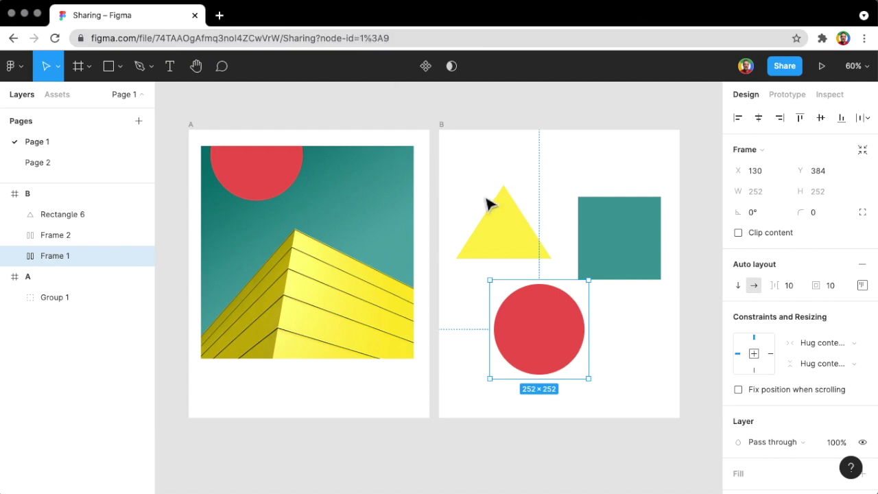
left_click(626, 250)
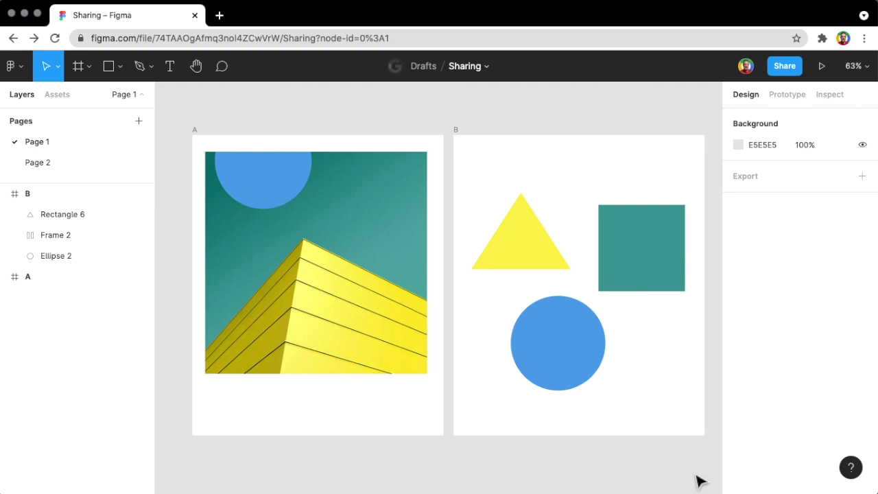
Step: Open the main menu and go to File > Show version history
left_click(11, 69)
mouse_move(70, 153)
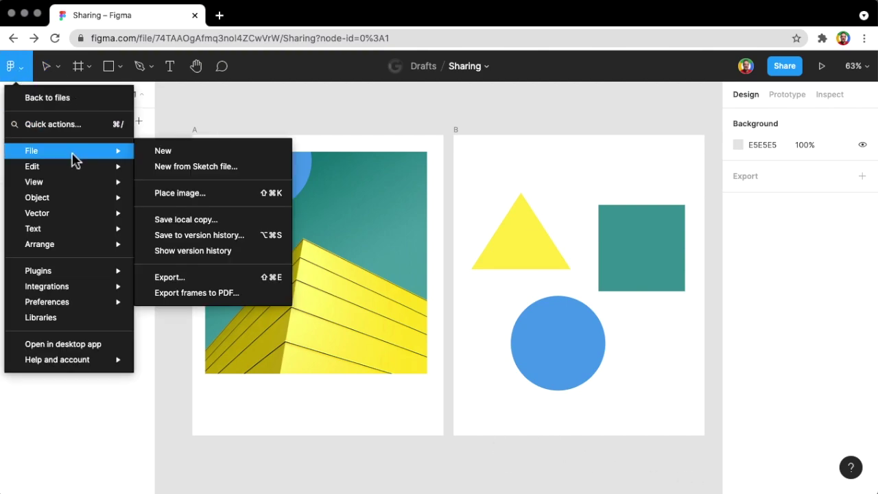
Step: Open Version history, listing the current version and three autosaved versions
left_click(232, 252)
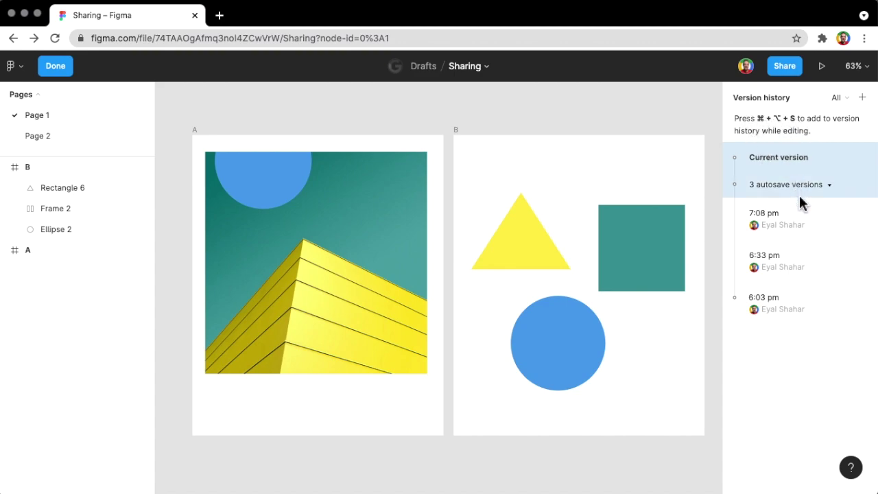
Step: Cancel adding a named version, then view the 6:33 pm autosave with red circles
left_click(862, 98)
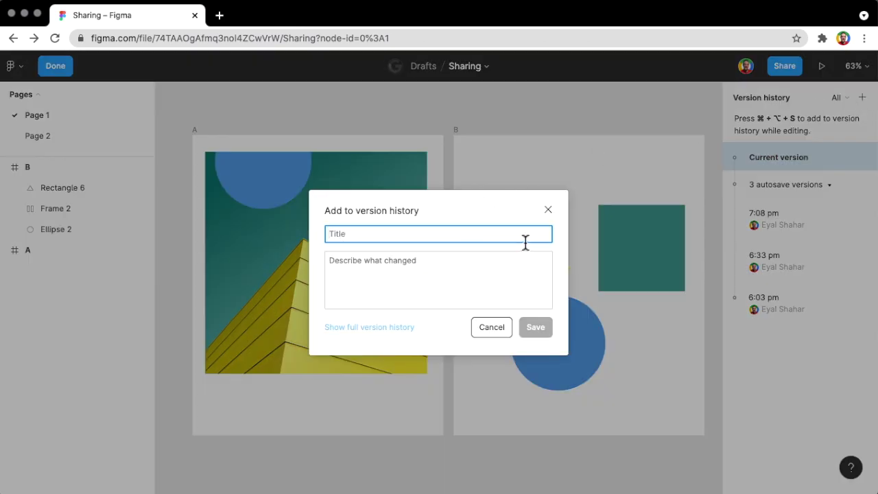
left_click(547, 210)
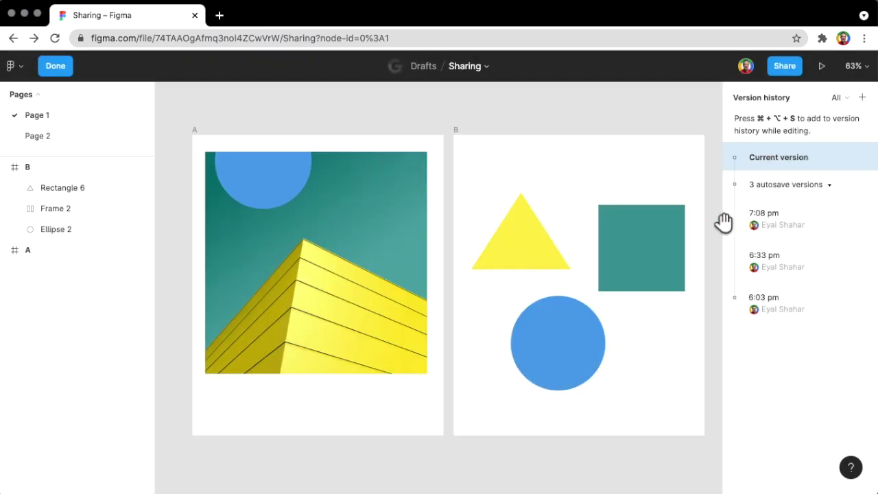
left_click(786, 256)
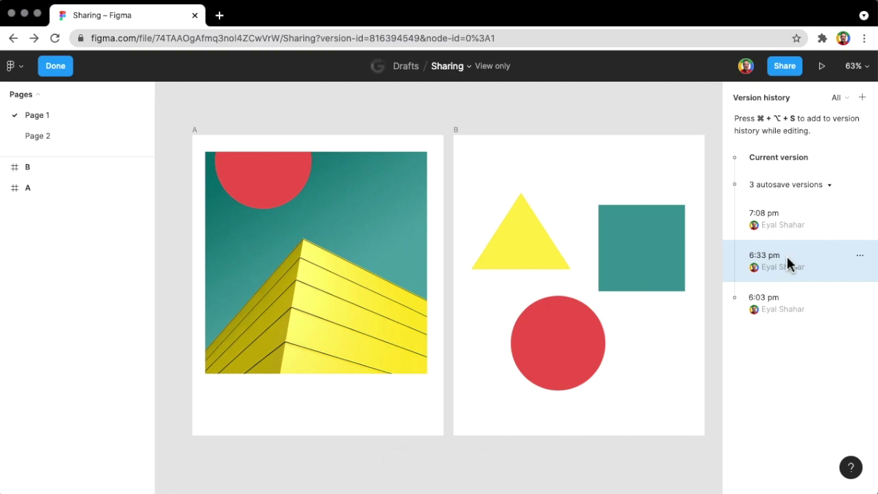
Step: Copy the Sharing file's share link (node-id=0%3A1) and load it in a new browser tab
left_click(783, 72)
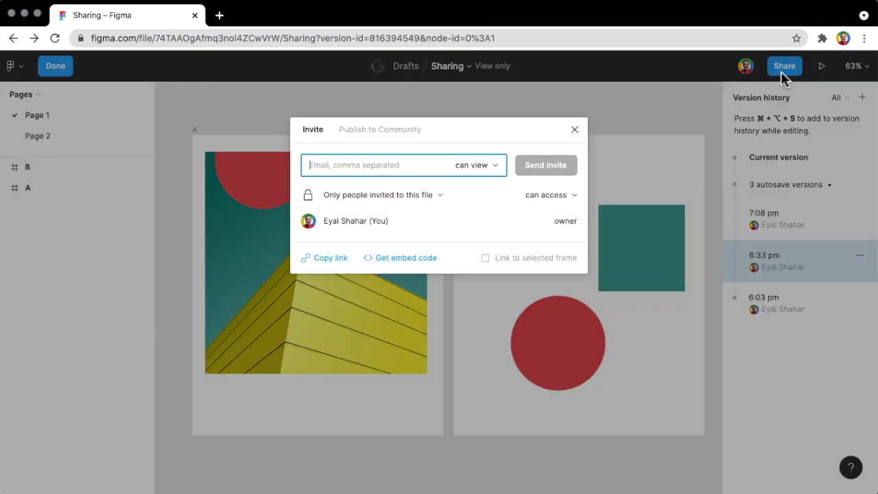
left_click(333, 268)
left_click(575, 130)
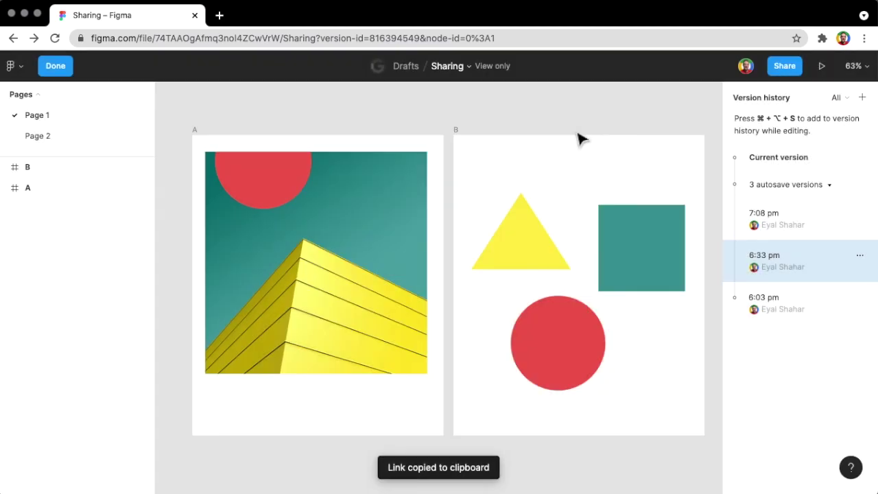
left_click(219, 16)
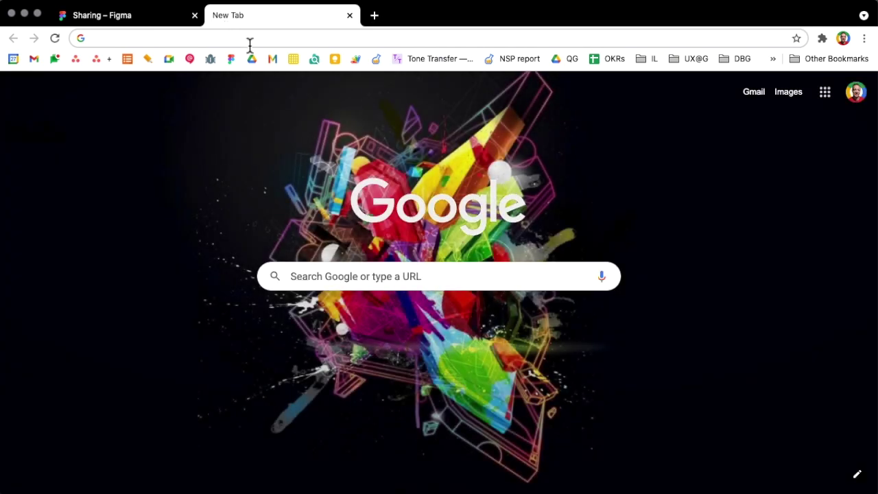
key("super+v")
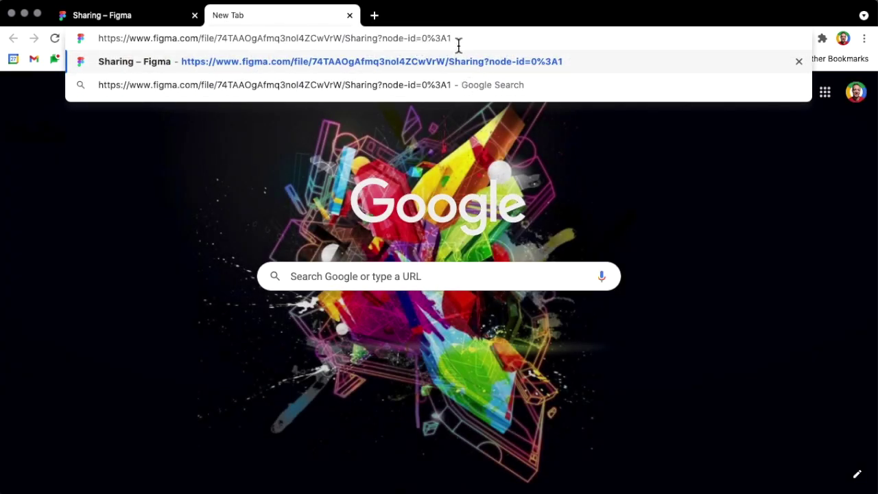
key("Return")
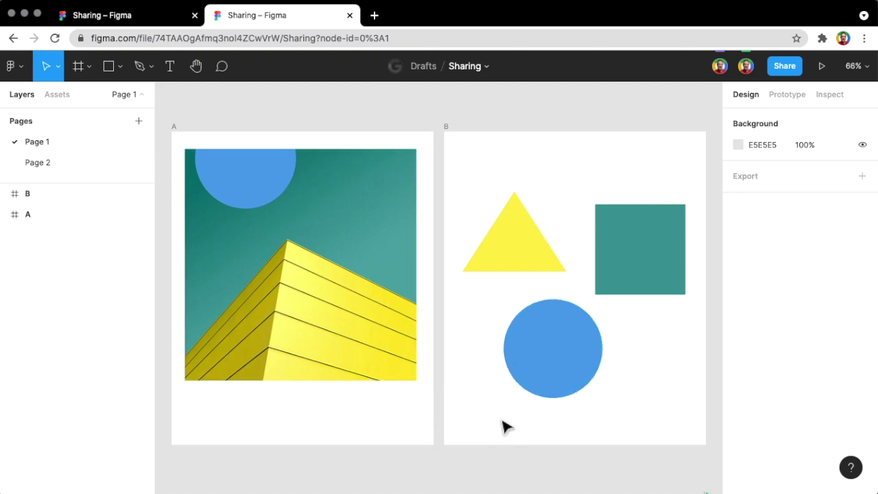
Step: Close the link's tab, inspect the page address, and reload the copied link in a fresh tab
left_click(350, 15)
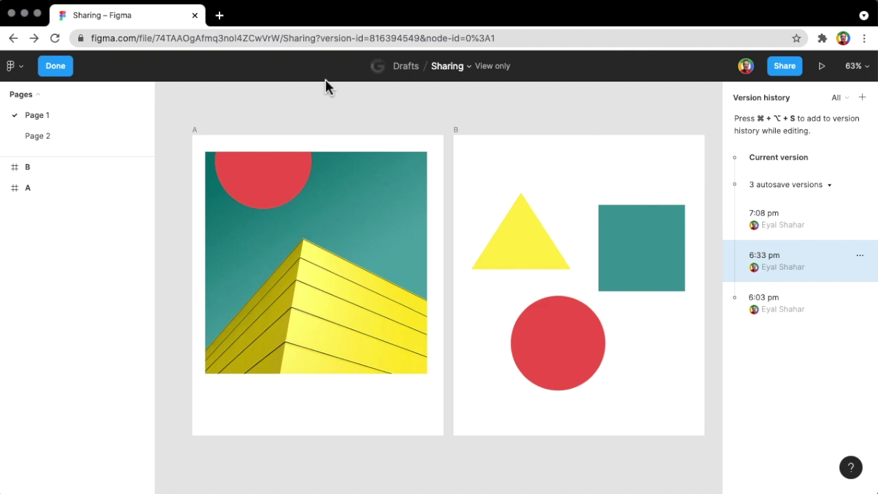
left_click_drag(322, 43, 418, 45)
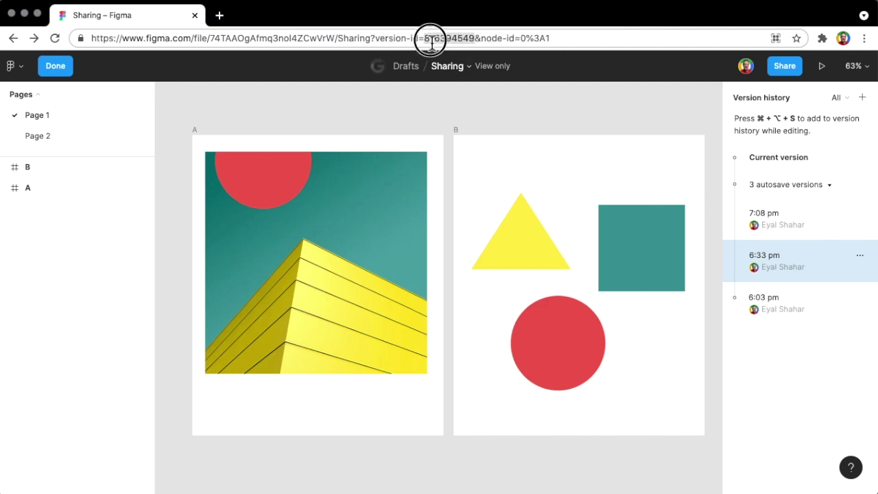
triple_click(432, 39)
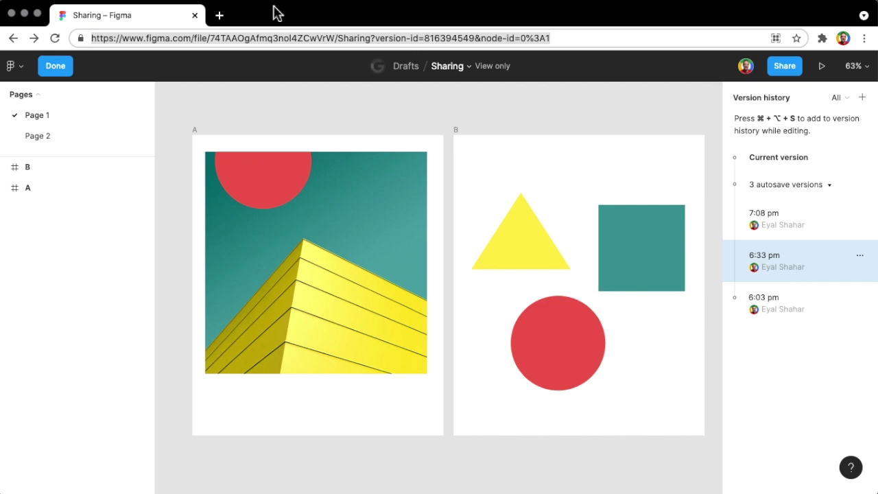
left_click(220, 15)
key("super+v")
key("Return")
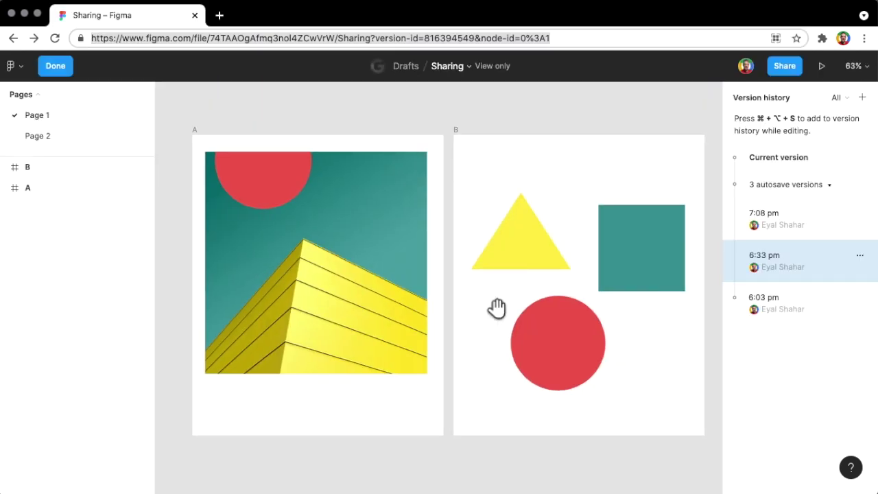
Step: Copy the 6:33 pm version's link (version-id=816394549) and load it in a new tab
right_click(832, 267)
left_click(861, 257)
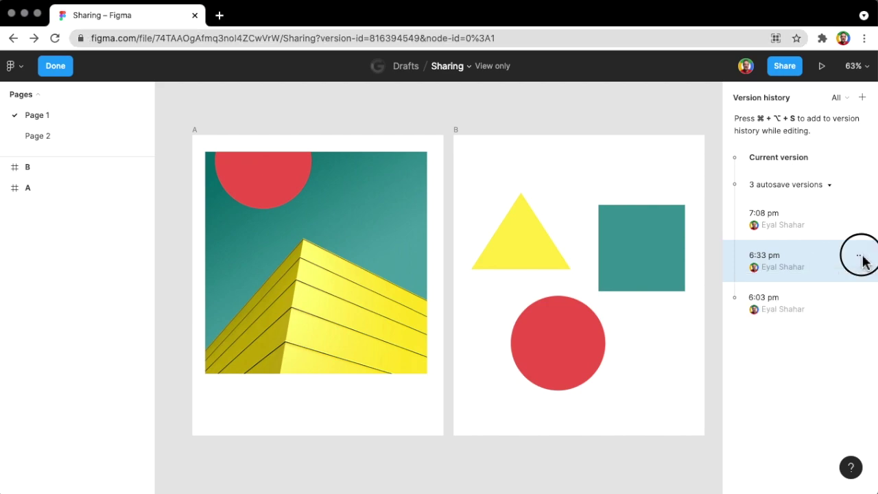
left_click(861, 258)
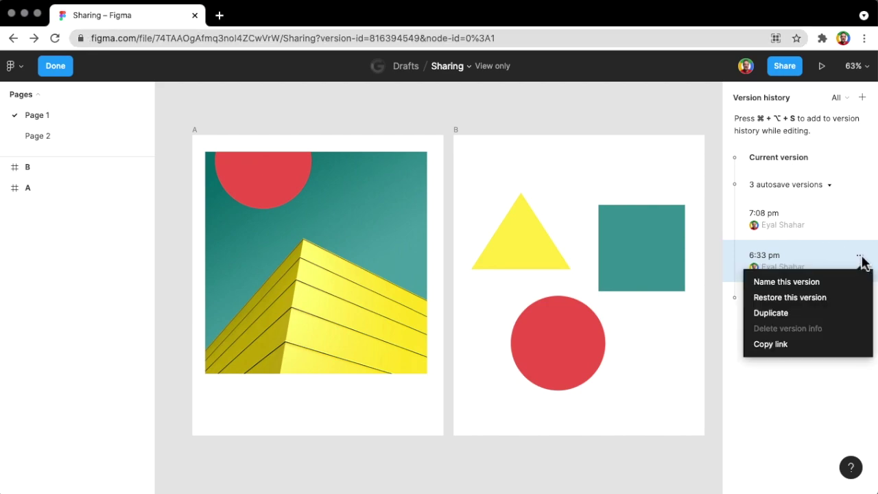
left_click(778, 344)
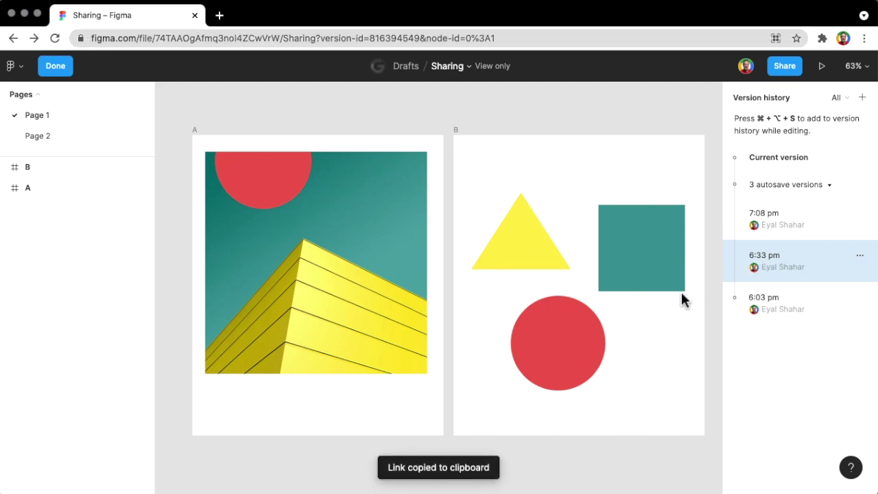
left_click(221, 15)
key("super+v")
key("Return")
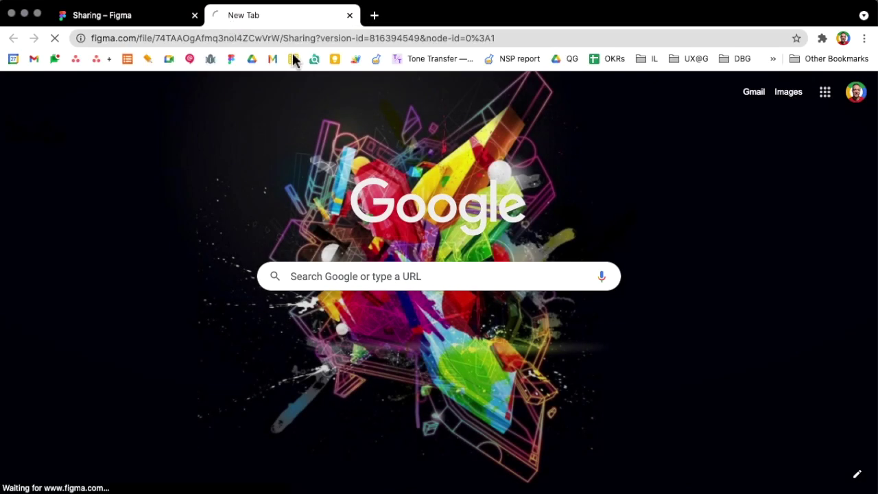
left_click_drag(321, 45, 423, 46)
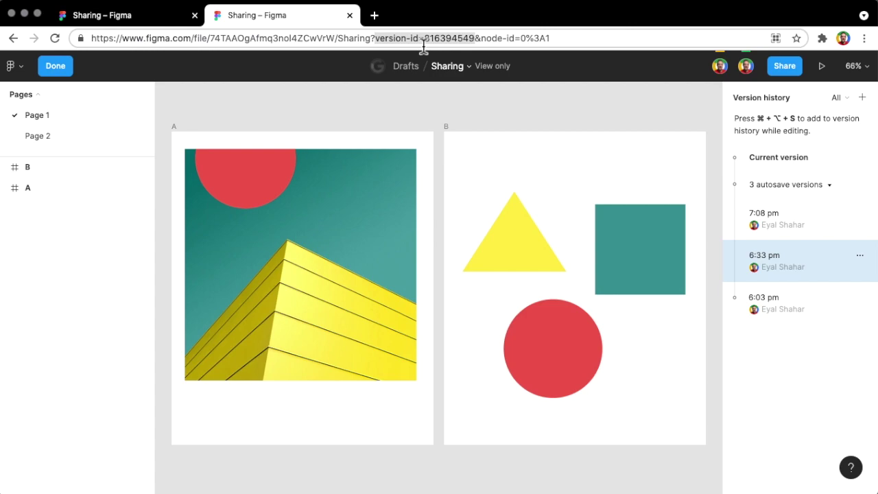
Step: Close the version-link tab, check the node-id in the remaining address, and nudge the canvas
left_click(350, 15)
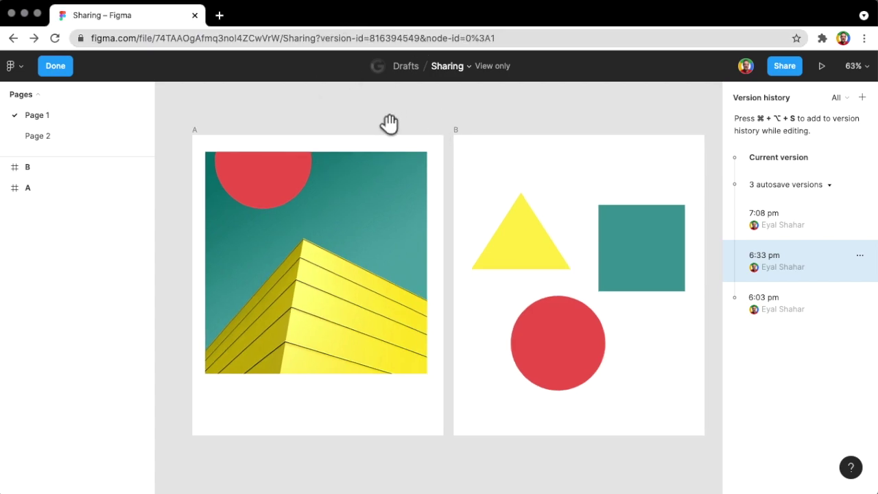
scroll(677, 479, "down", 1)
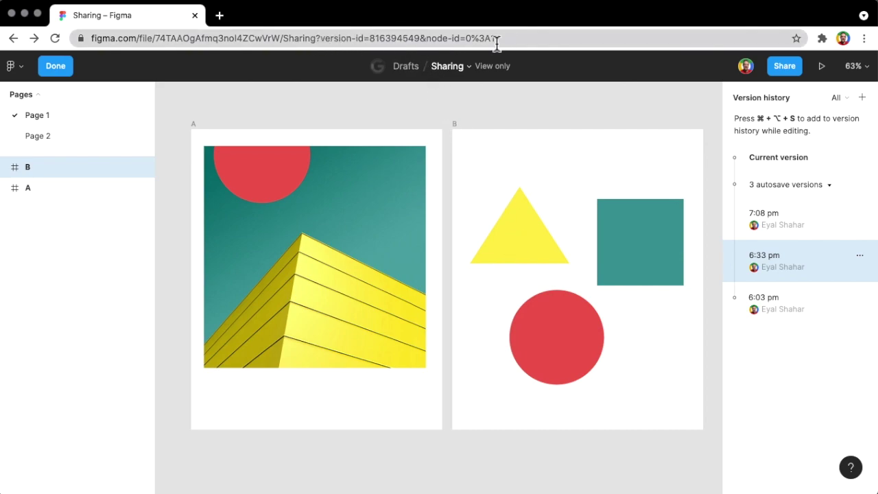
left_click_drag(494, 38, 505, 40)
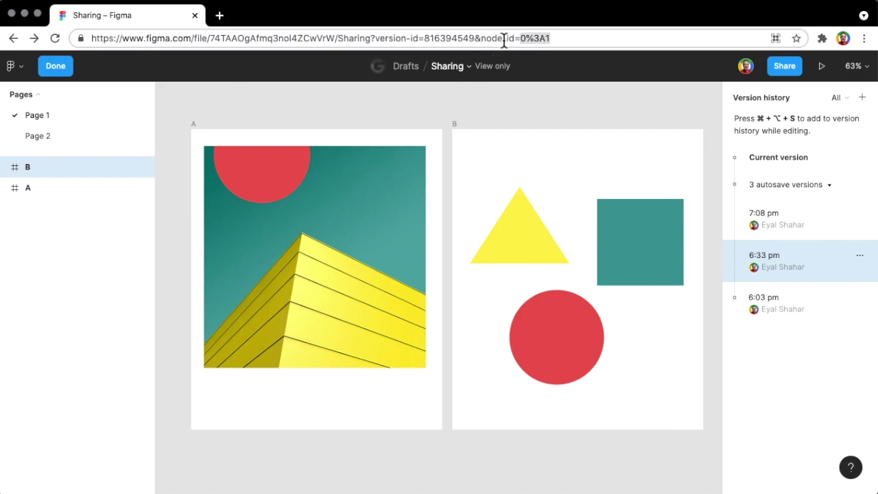
left_click(325, 202)
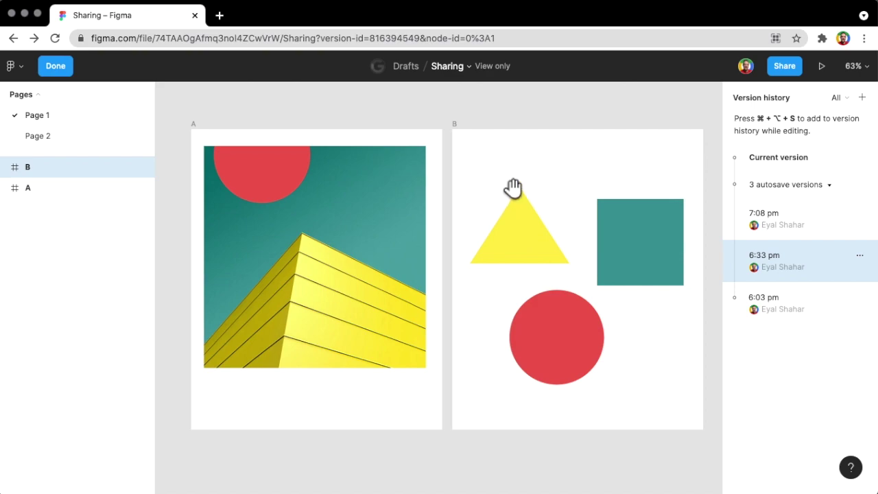
mouse_move(511, 202)
left_mouse_down()
mouse_move(488, 209)
mouse_move(513, 200)
mouse_move(519, 216)
left_mouse_up()
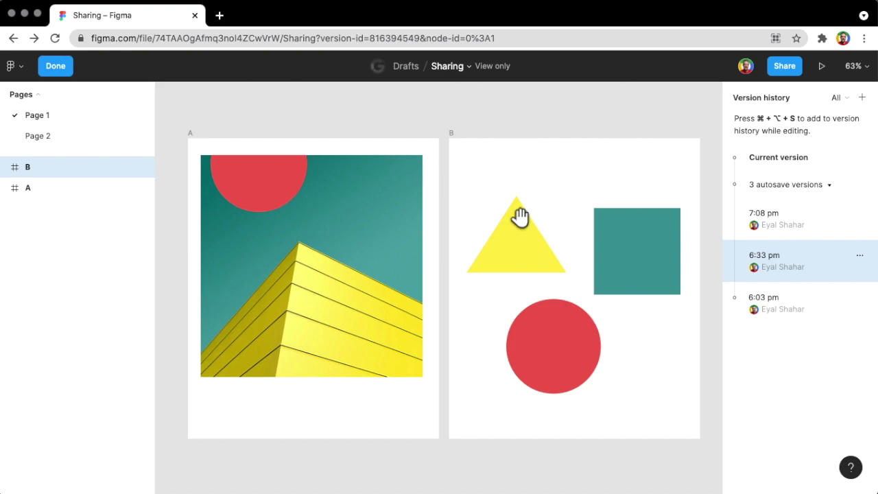
Step: Copy frame B's link (node-id=1%3A9) and load it in a new browser tab
right_click(487, 175)
left_click(472, 168)
right_click(471, 168)
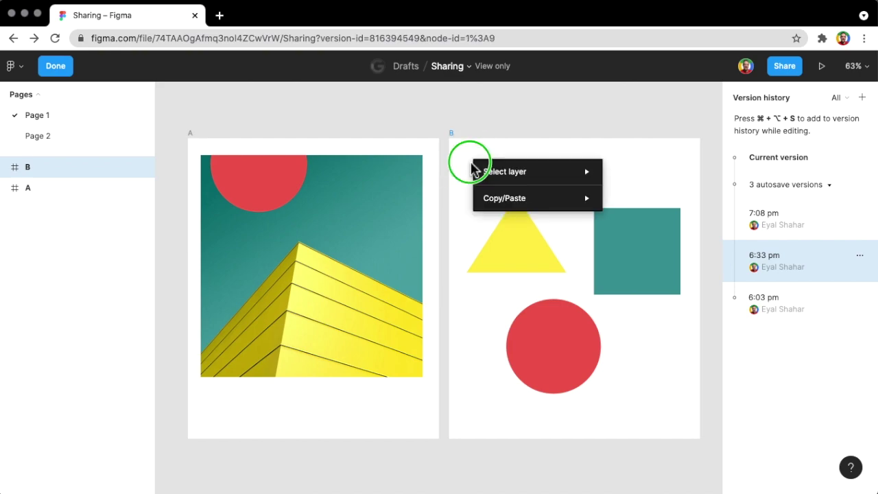
mouse_move(521, 202)
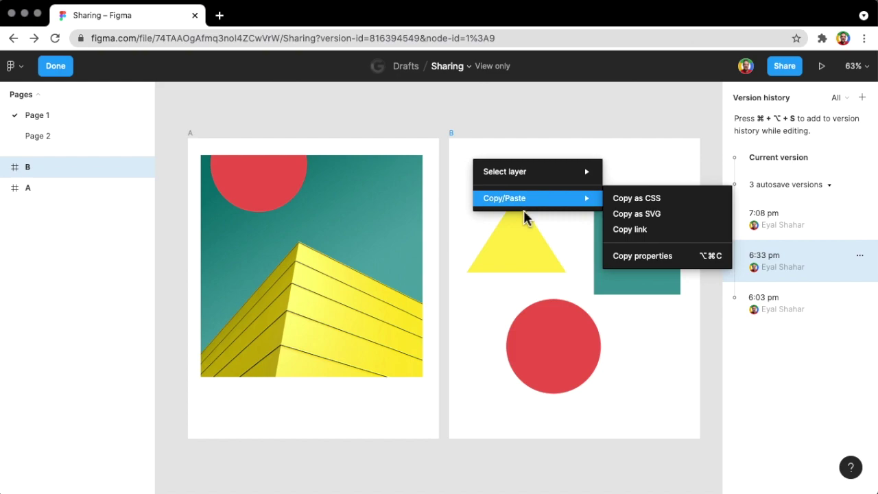
left_click(669, 231)
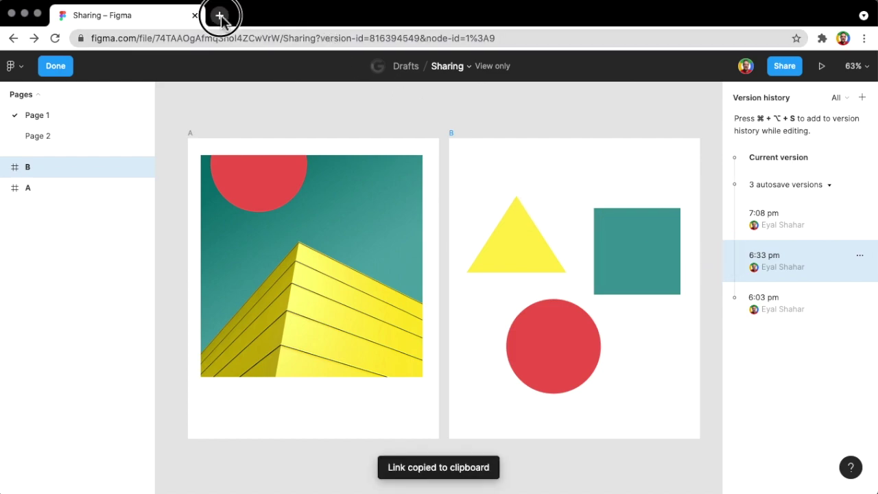
left_click(219, 15)
key("super+v")
key("Return")
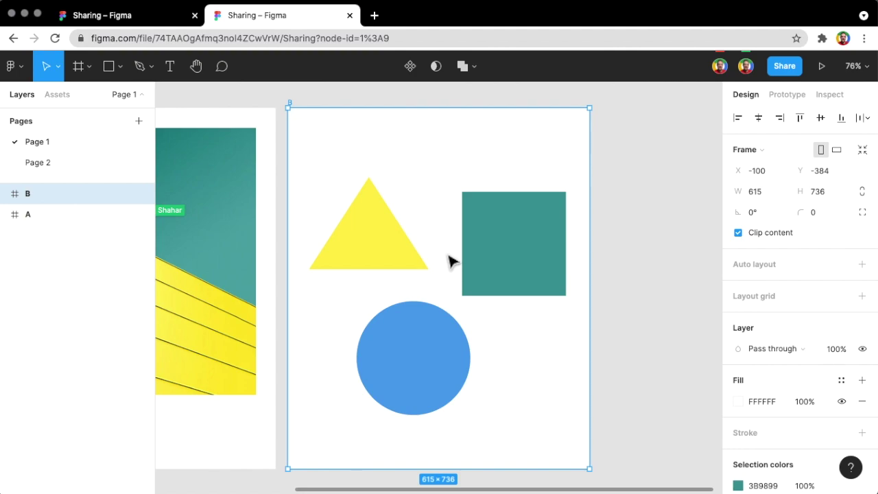
Step: Close the frame B tab, then inspect the frame menus and the address's node-id
left_click(350, 15)
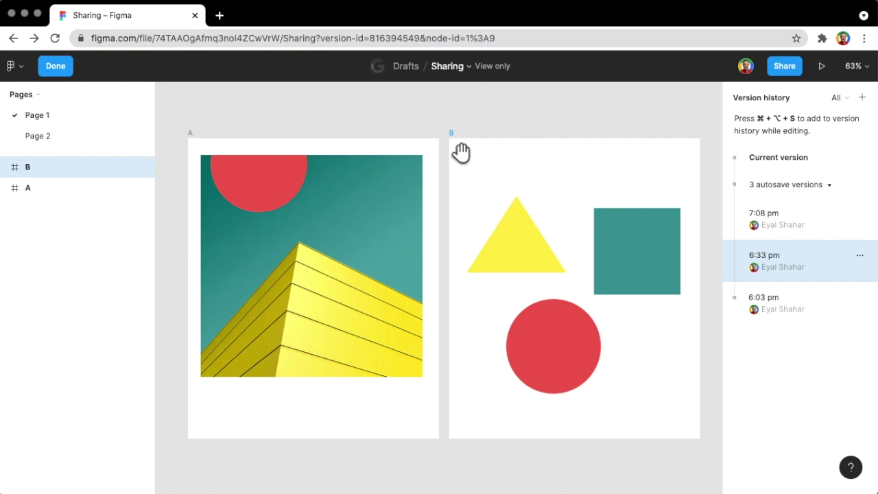
right_click(284, 148)
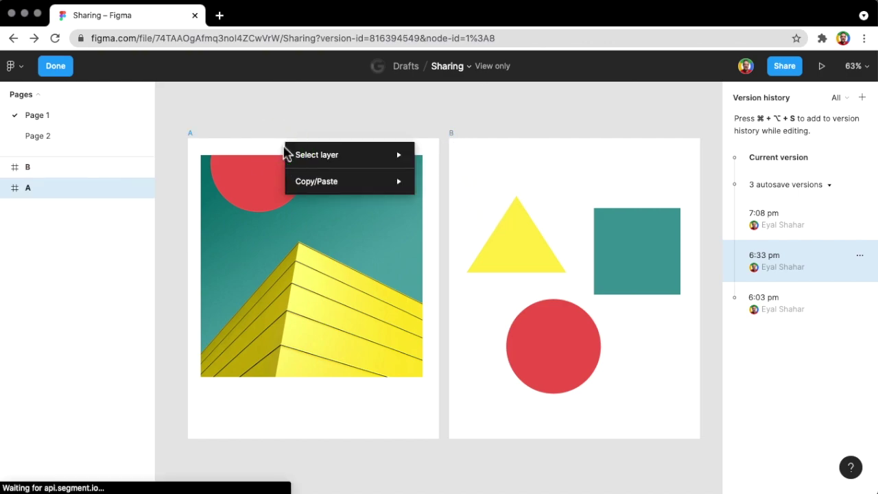
left_click(258, 147)
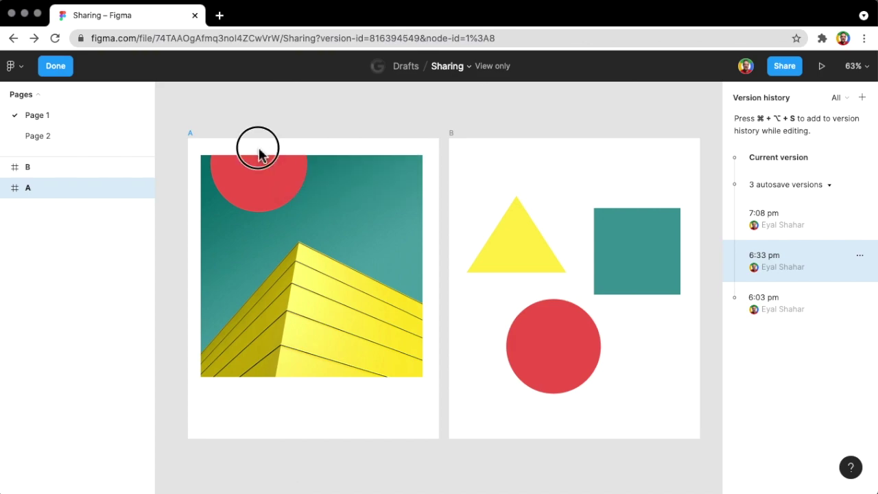
right_click(472, 349)
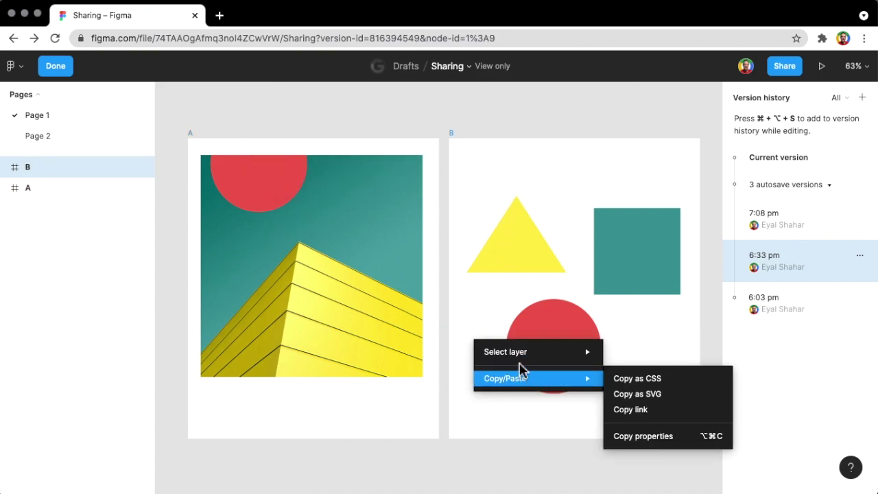
mouse_move(521, 351)
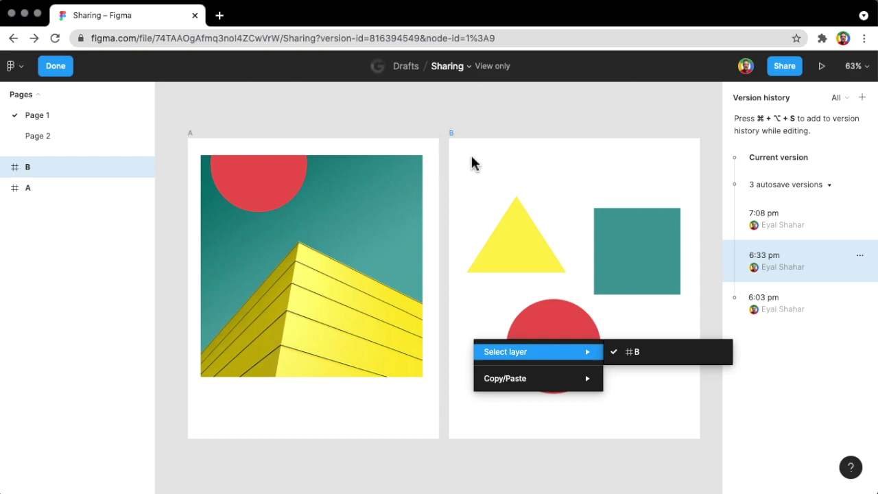
left_click(487, 157)
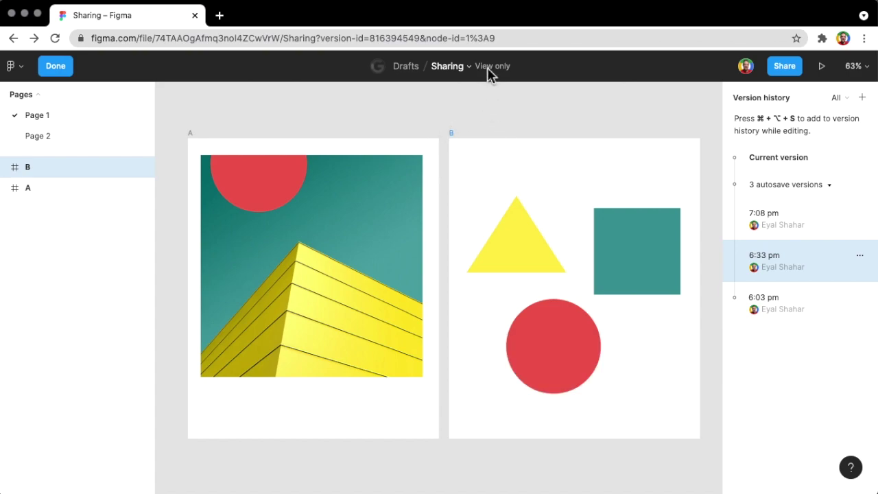
left_click(472, 38)
left_click_drag(551, 38, 513, 38)
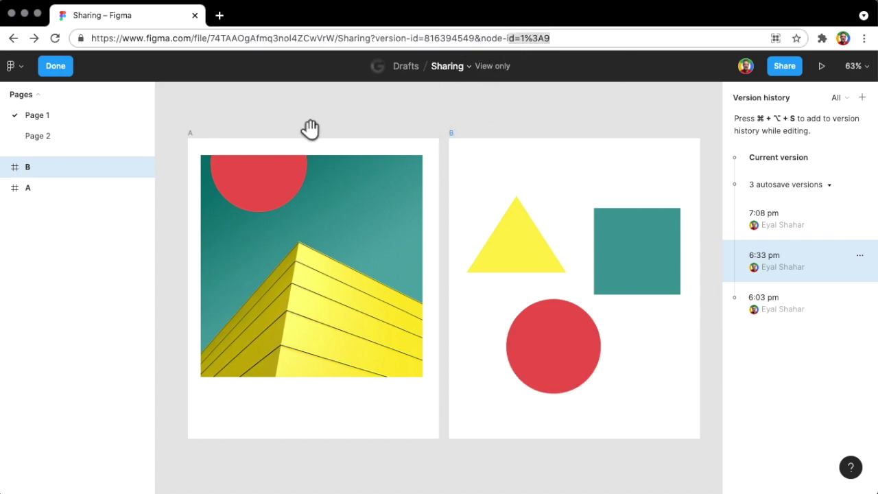
left_click(387, 134)
Step: Browse the context menus of frames A, B and the red circle without choosing anything
right_click(348, 150)
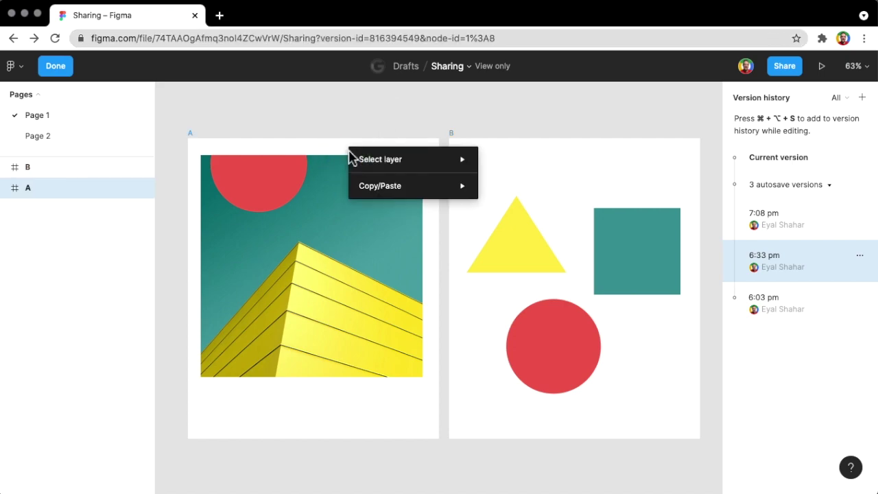
left_click(477, 415)
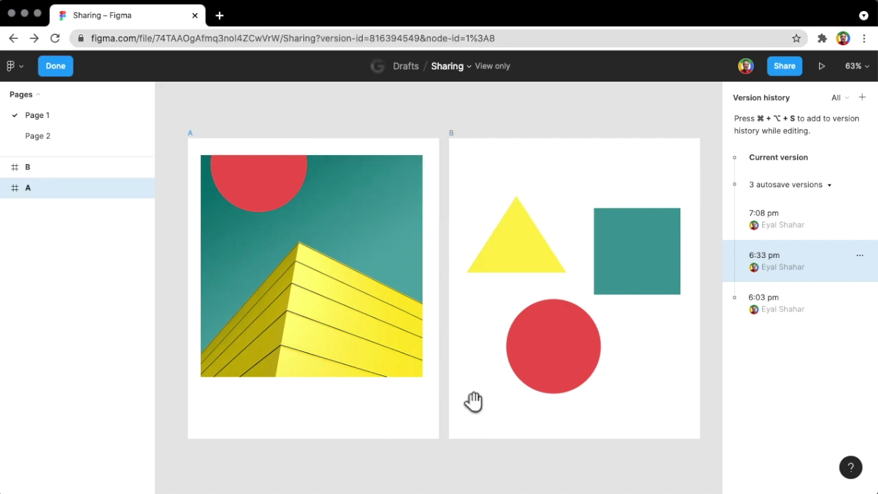
right_click(473, 403)
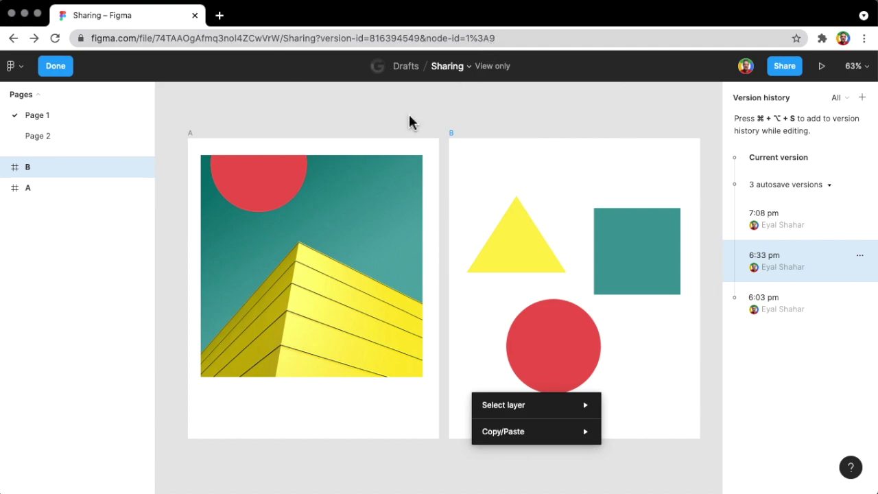
left_click(218, 398)
right_click(219, 398)
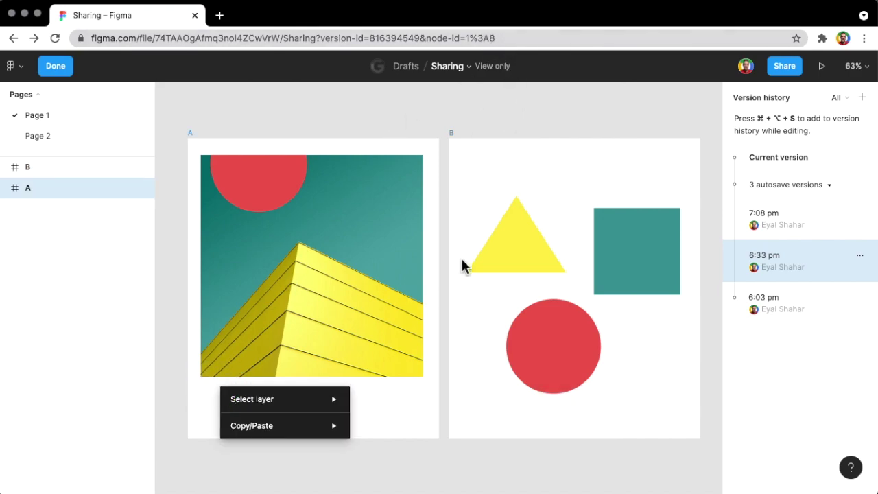
left_click(478, 369)
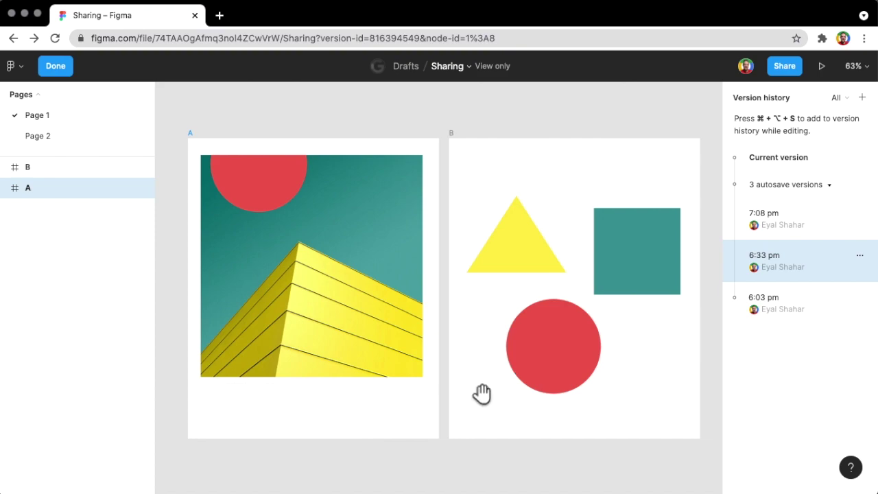
right_click(557, 341)
left_click(551, 341)
right_click(549, 341)
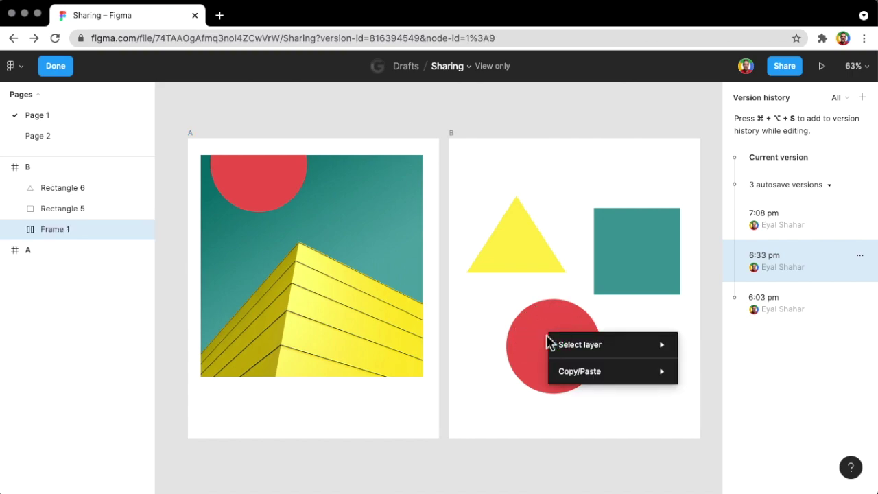
left_click(547, 341)
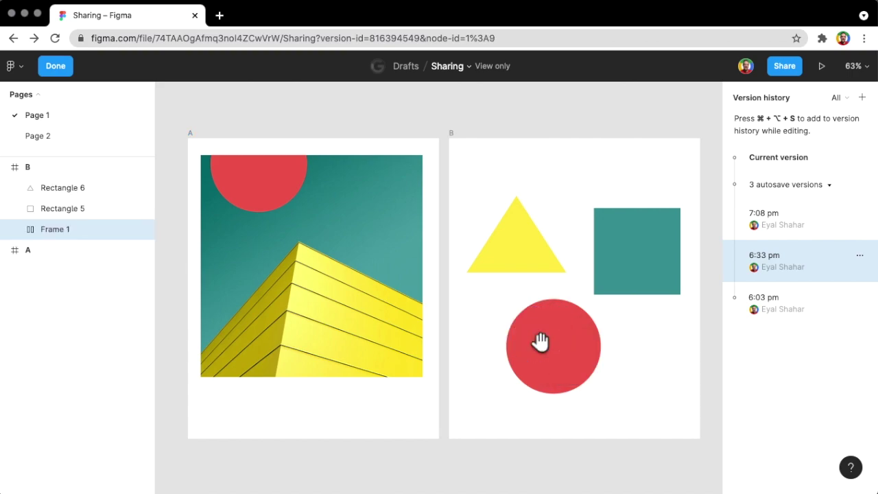
right_click(471, 180)
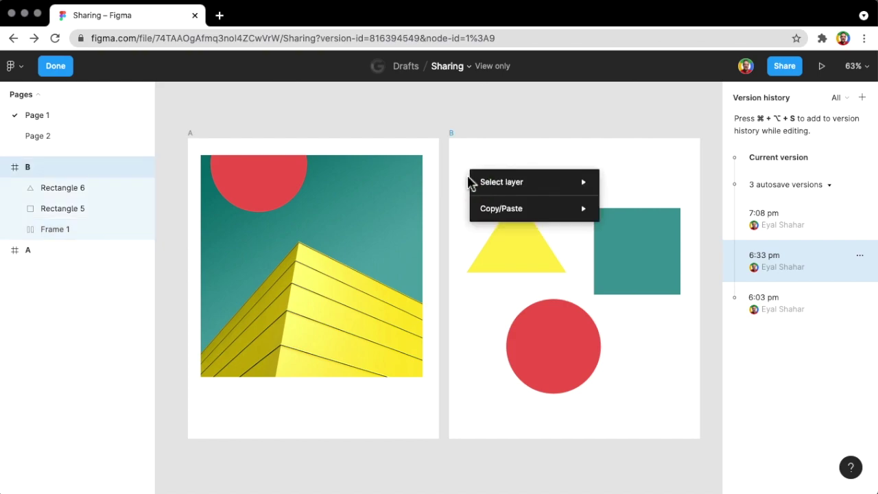
left_click(467, 174)
Step: Copy the current address into a new tab, load it, then close that tab
left_click(472, 44)
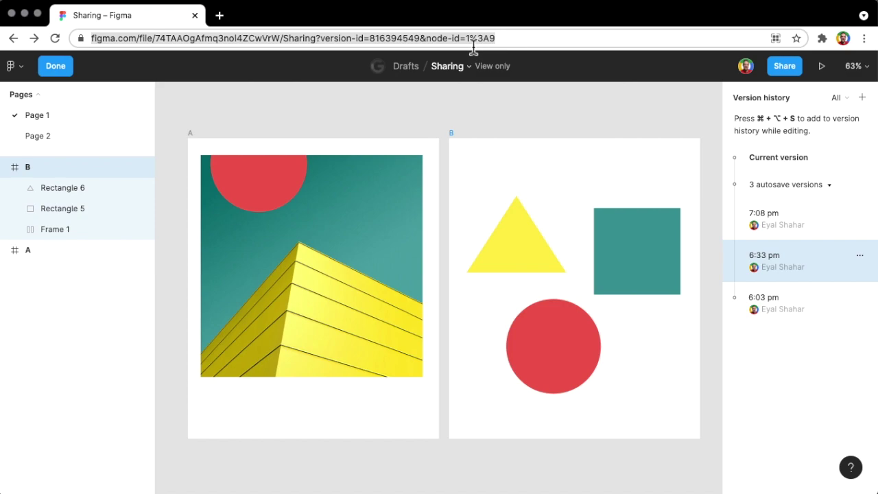
key("super+c")
key("super+t")
key("super+v")
key("Return")
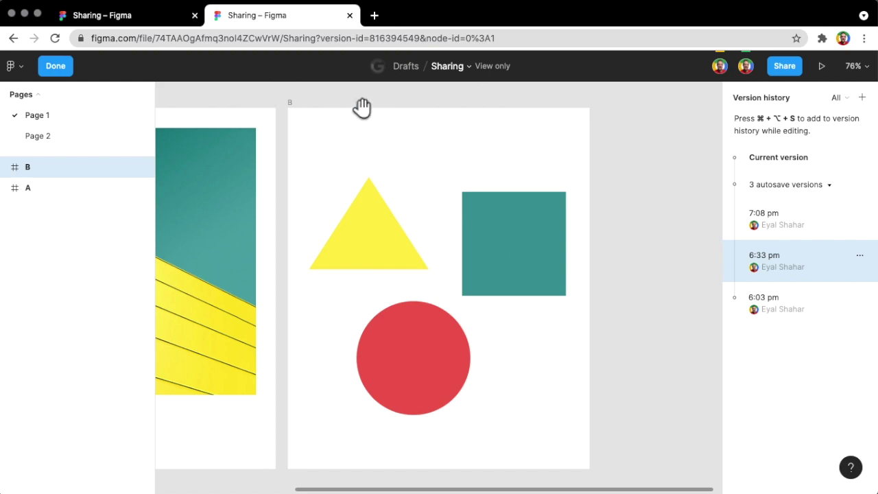
left_click(349, 15)
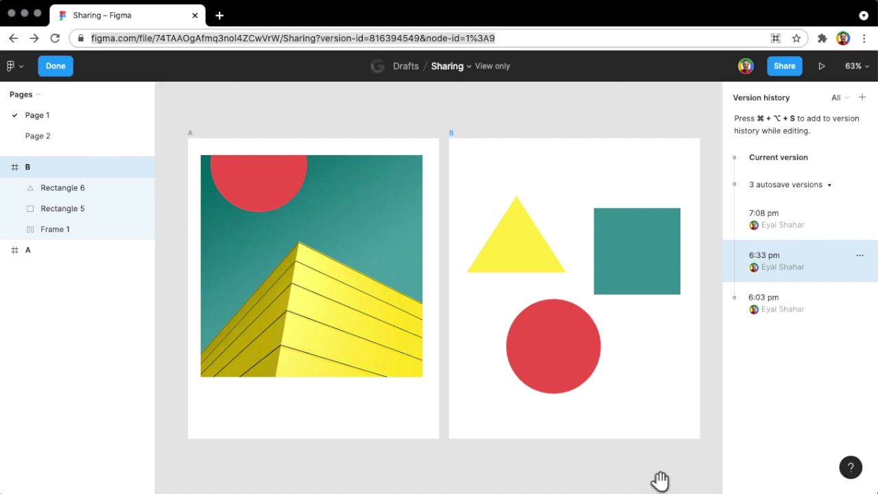
Step: Leave the 6:33 pm version and return to the current file
left_click(15, 67)
mouse_move(67, 155)
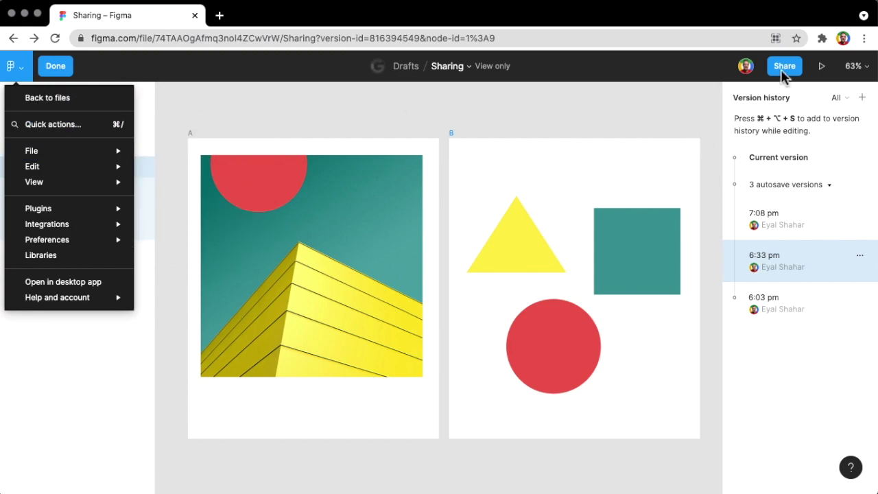
left_click(423, 94)
left_click(58, 71)
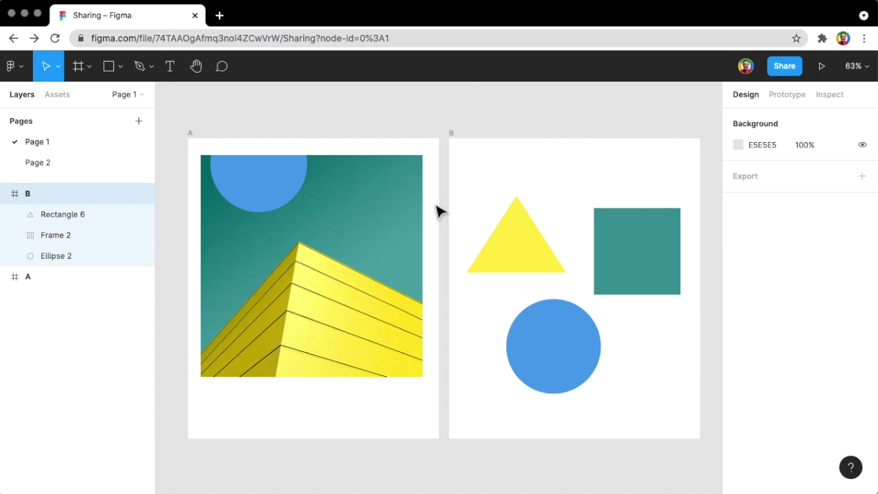
Step: Select elements in frames A and B, including the blue circle and image group
left_click(633, 253)
left_click(583, 347)
left_click(388, 288)
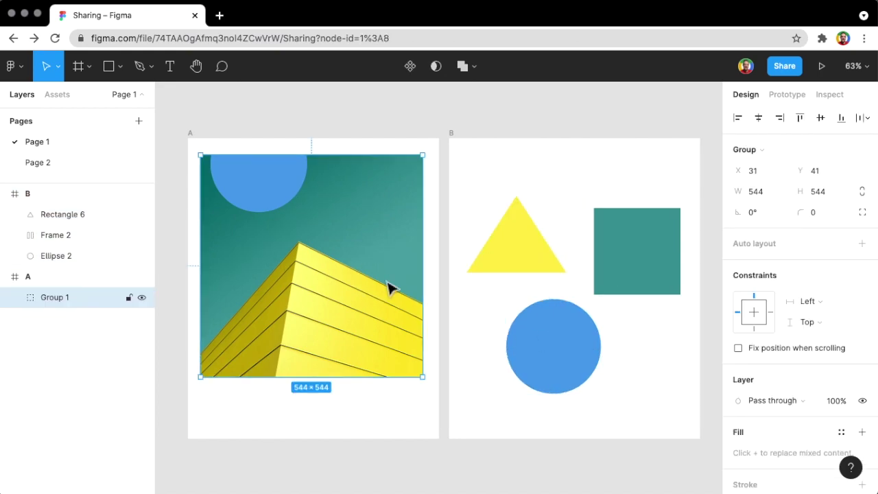
left_click(557, 357)
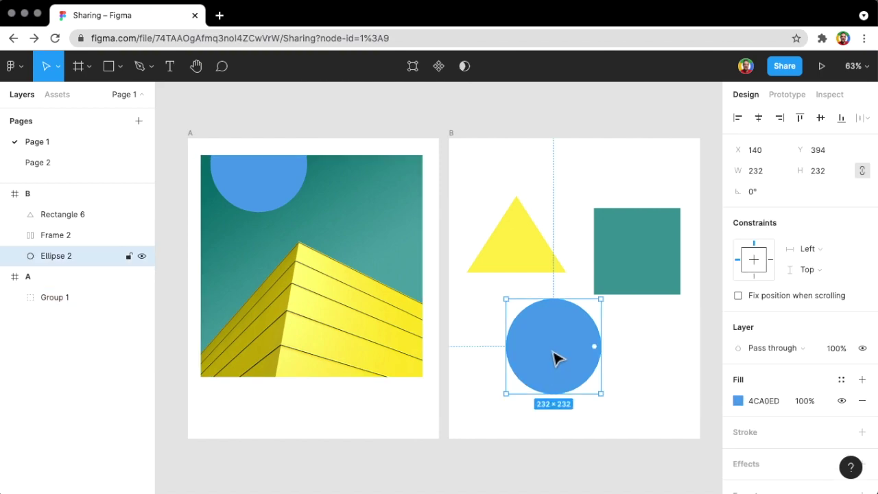
right_click(578, 330)
key("Escape")
Step: Copy a link to the teal square's Frame 2 via Copy/Paste > Copy link
double_click(631, 262)
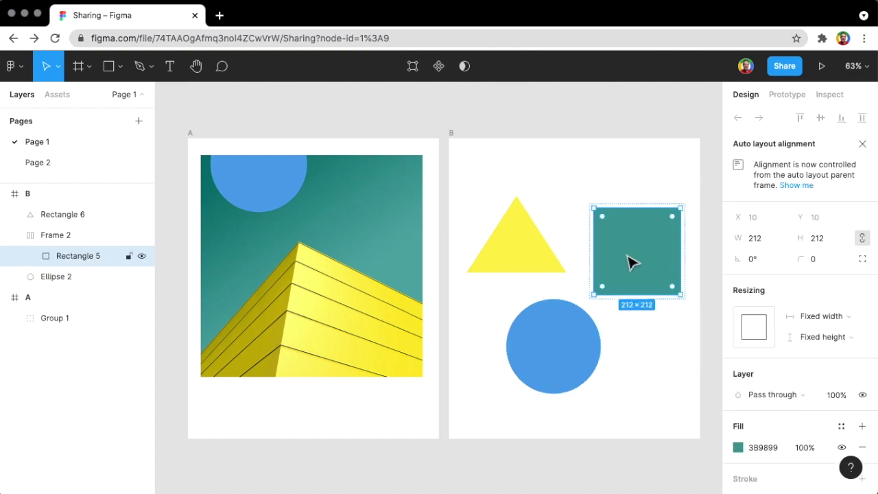
left_click(598, 108)
left_click(625, 247)
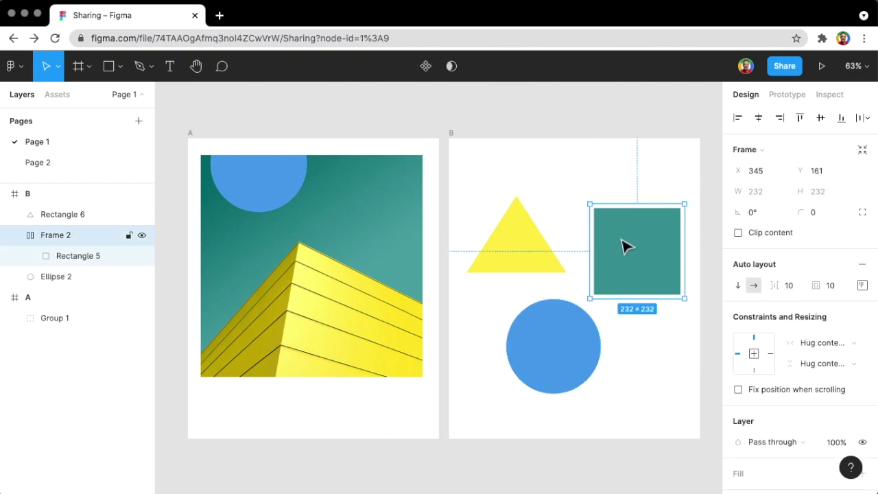
right_click(621, 244)
mouse_move(651, 476)
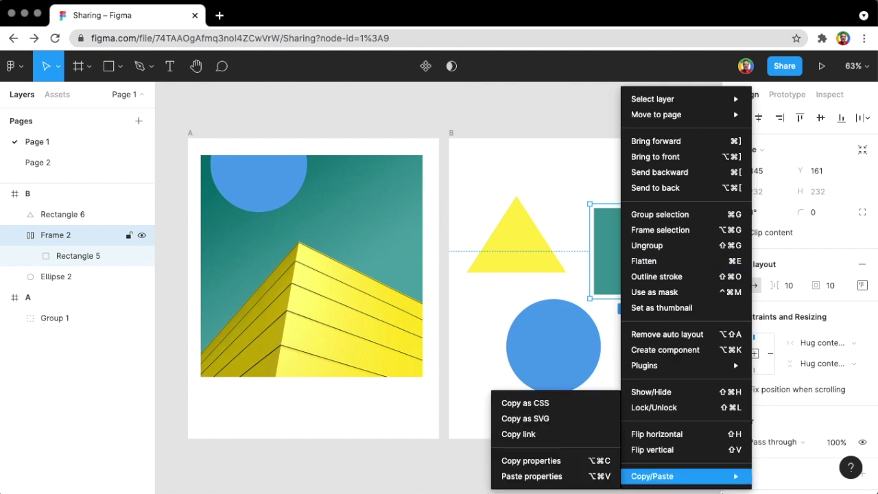
left_click(577, 439)
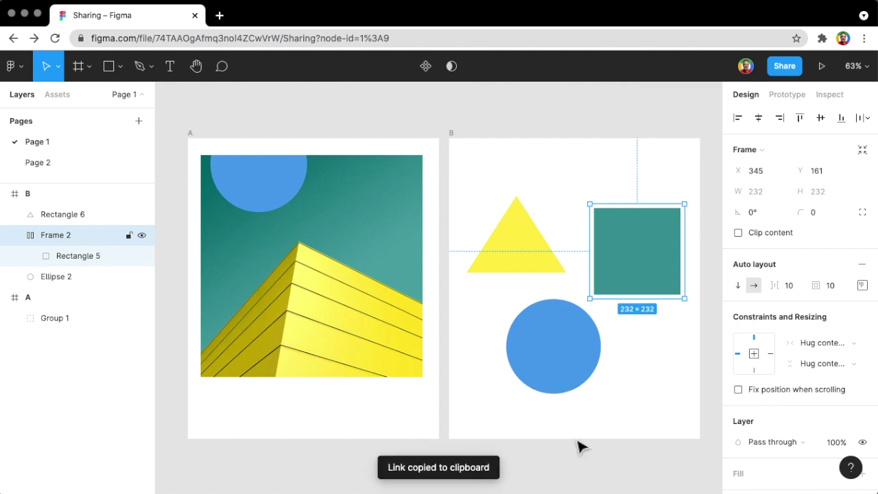
Step: Open the copied Frame 2 link in a new browser tab
left_click(219, 16)
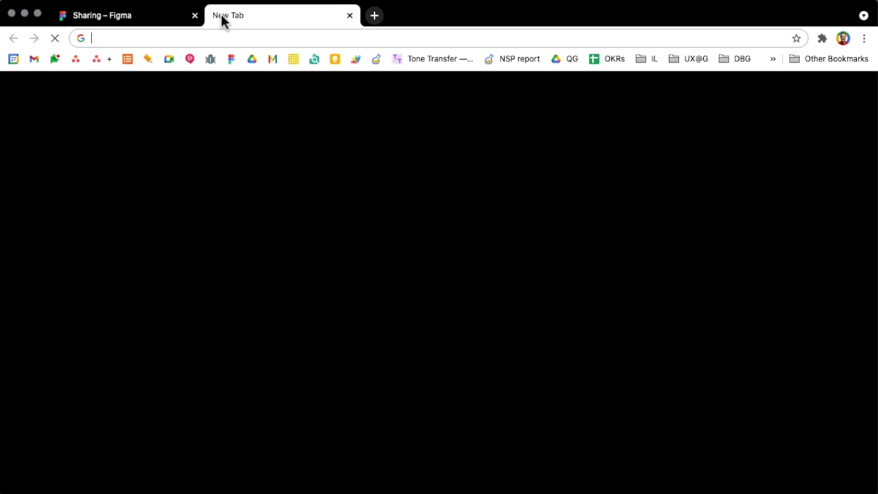
key("ctrl+v")
key("Return")
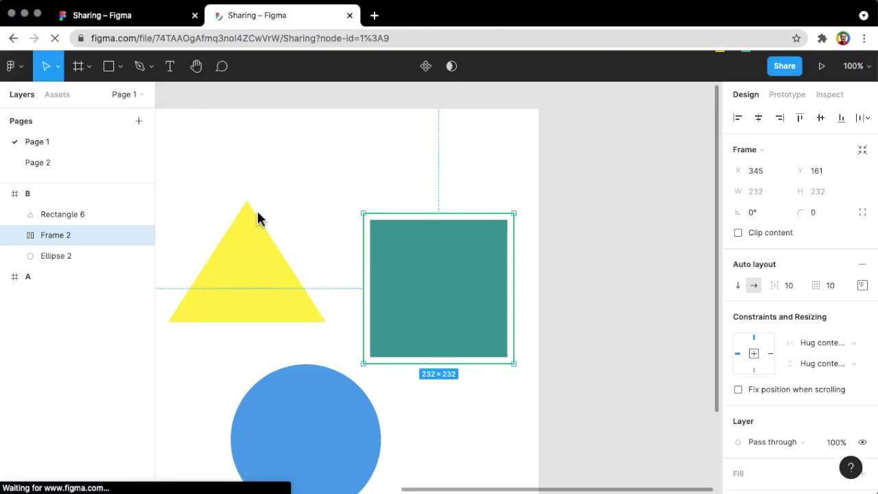
Step: In the first tab, show version history and view the 6:33 pm version
left_click(98, 21)
left_click(16, 65)
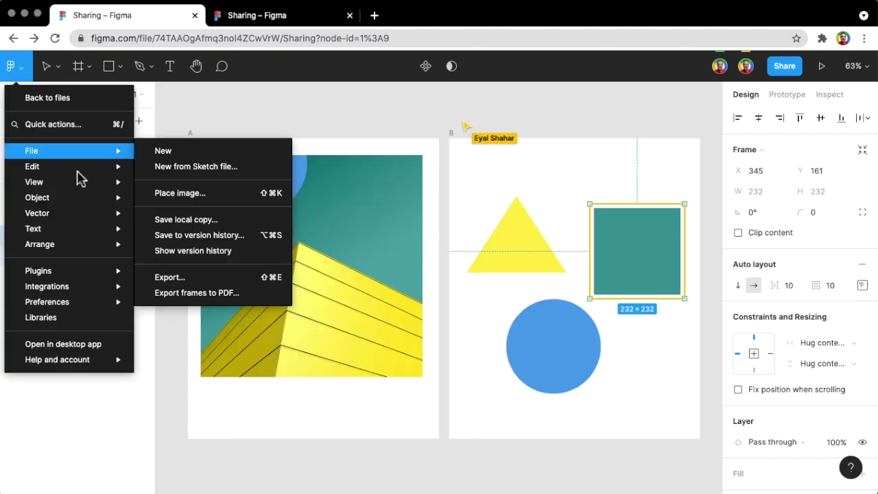
mouse_move(78, 172)
mouse_move(76, 151)
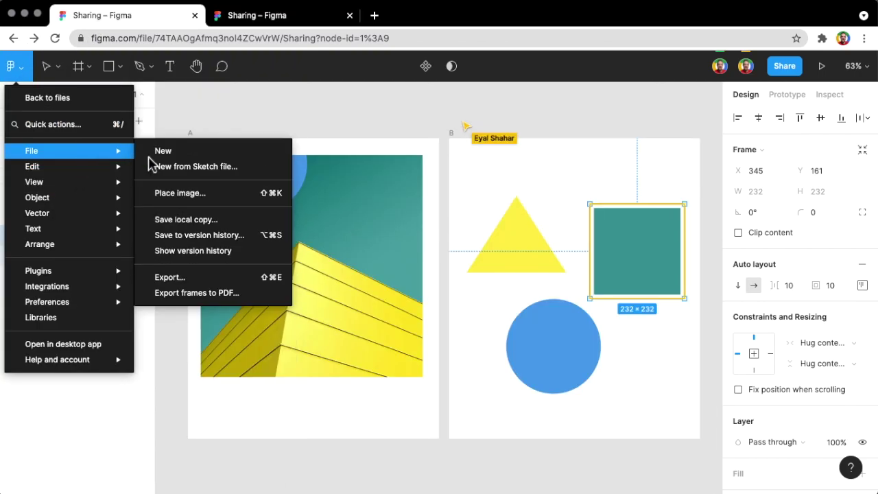
left_click(192, 251)
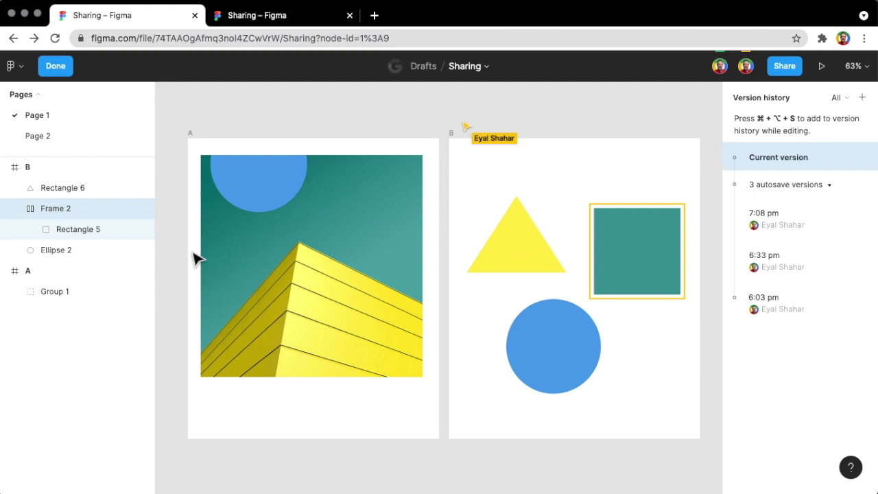
left_click(768, 253)
left_click_drag(320, 40, 422, 42)
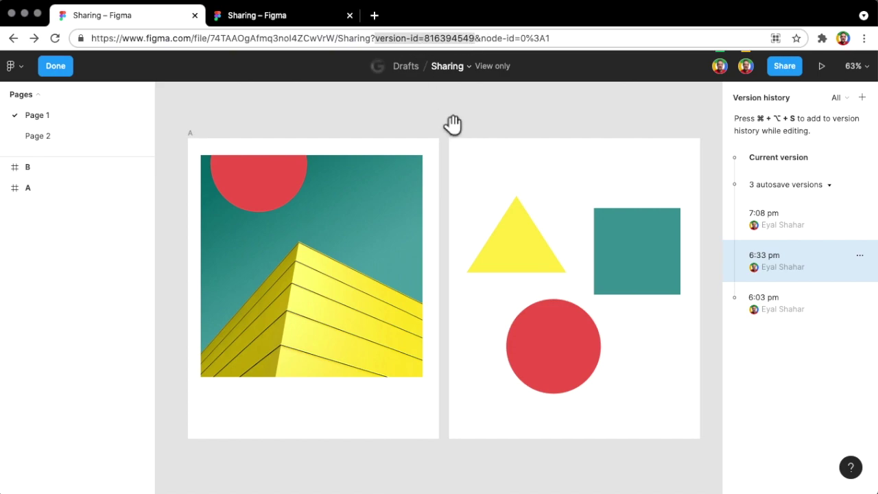
left_click(315, 24)
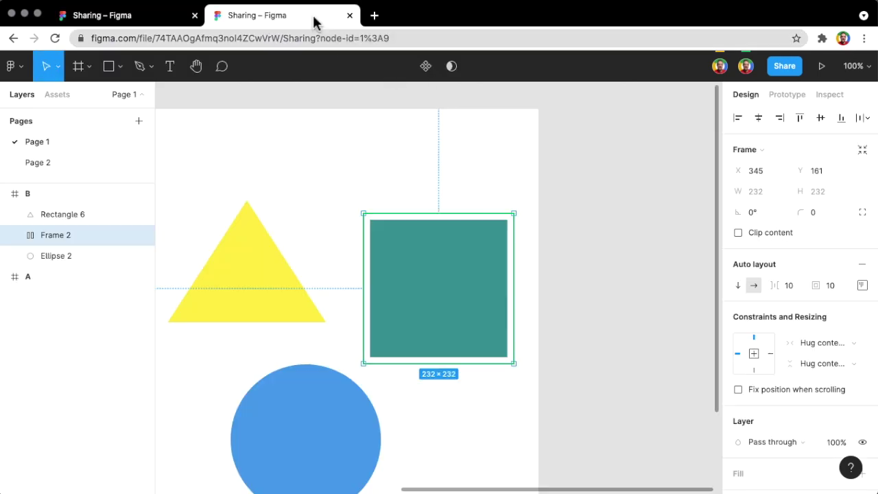
Step: Append &version-id=816394549 to the frame link's address and reload it
left_click(409, 40)
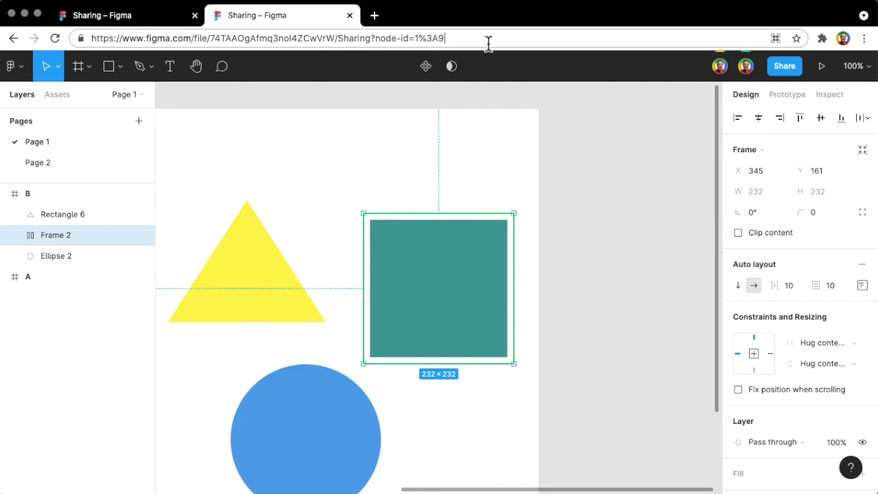
left_click(375, 42)
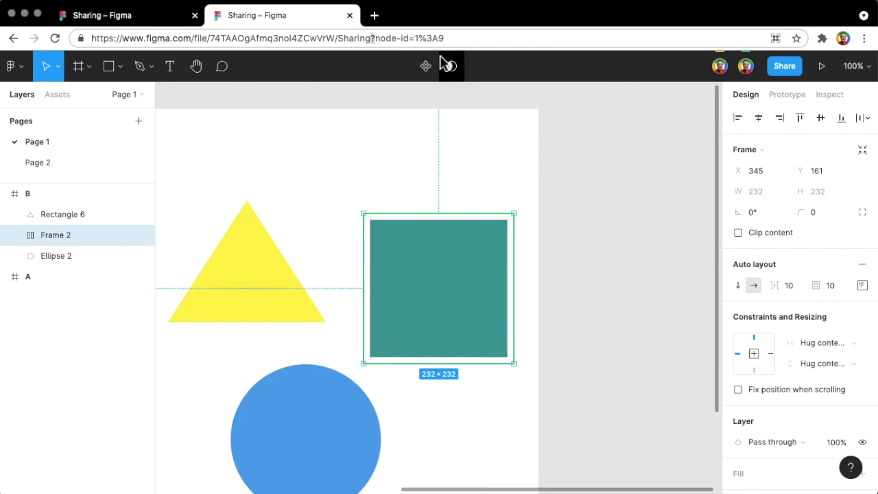
left_click(466, 42)
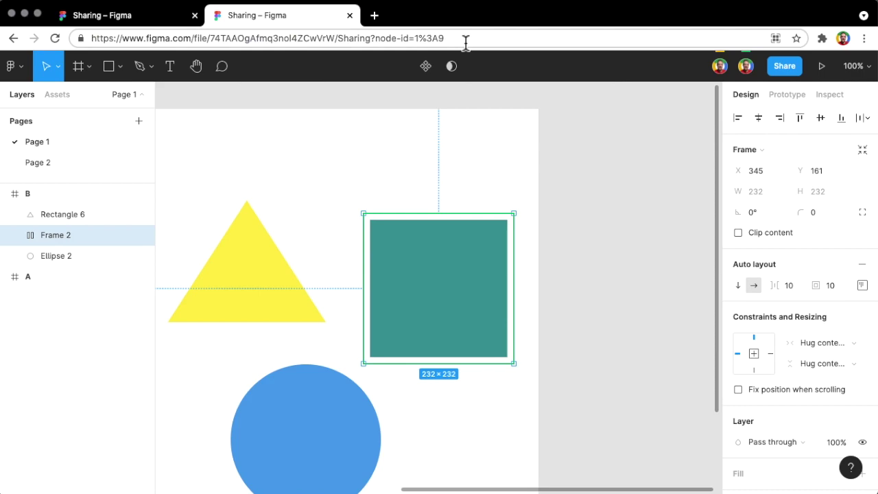
type("&")
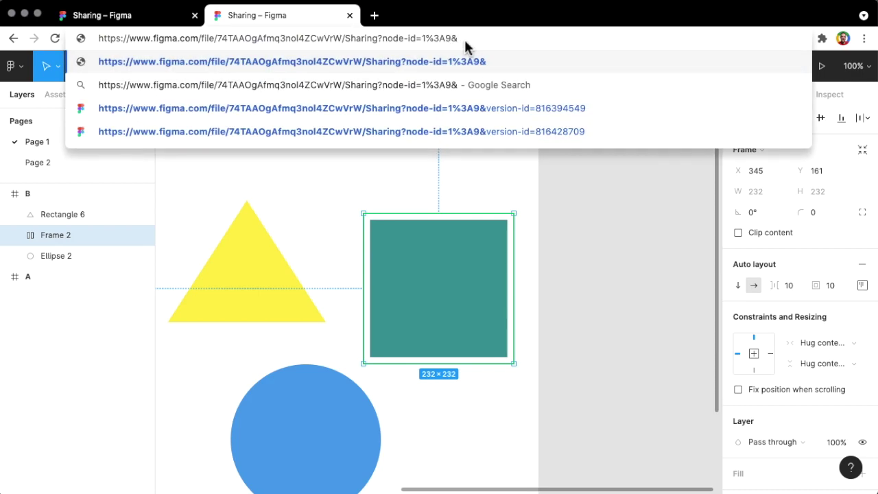
type("version-id=816394549")
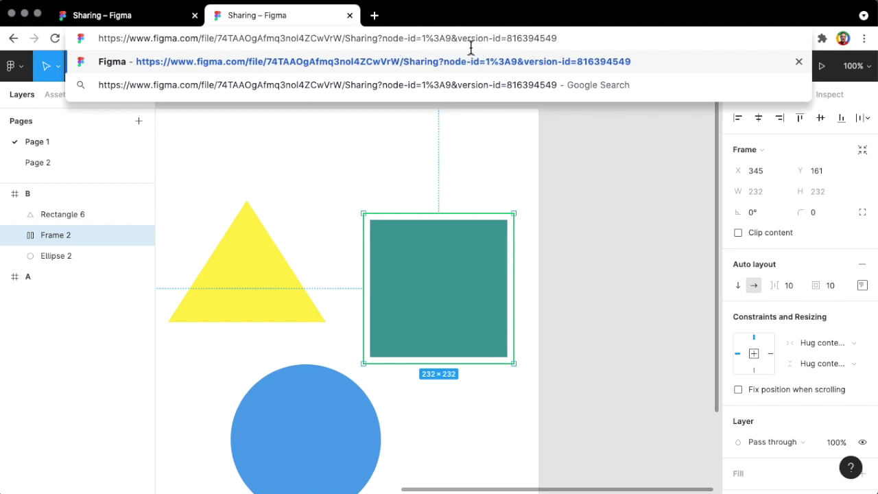
key("Return")
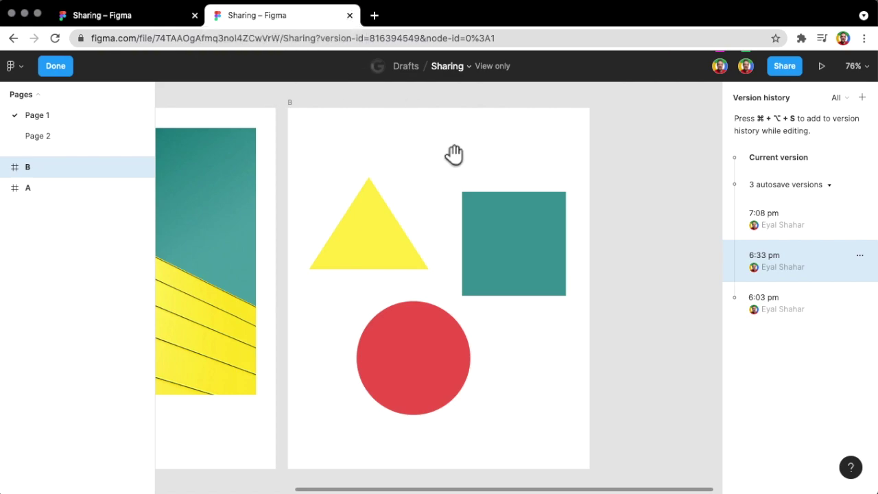
Step: Close the second tab, then check frame B's menu and the version-id in the address
left_click(350, 15)
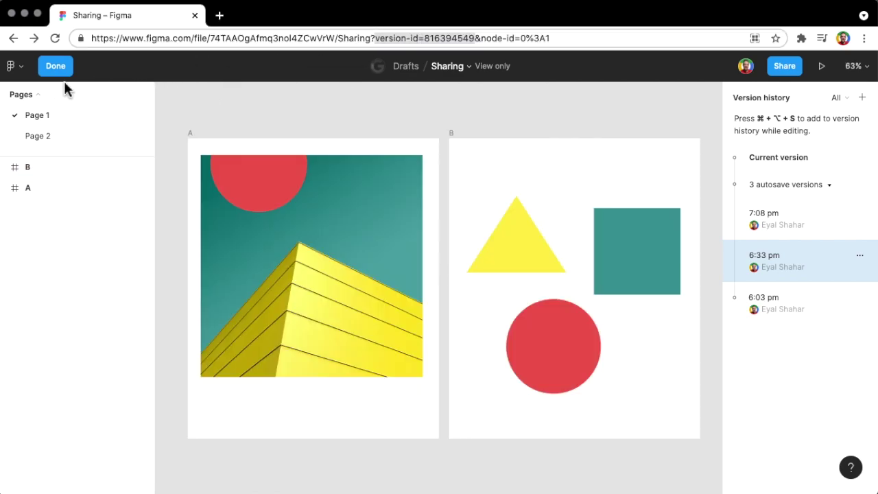
right_click(648, 378)
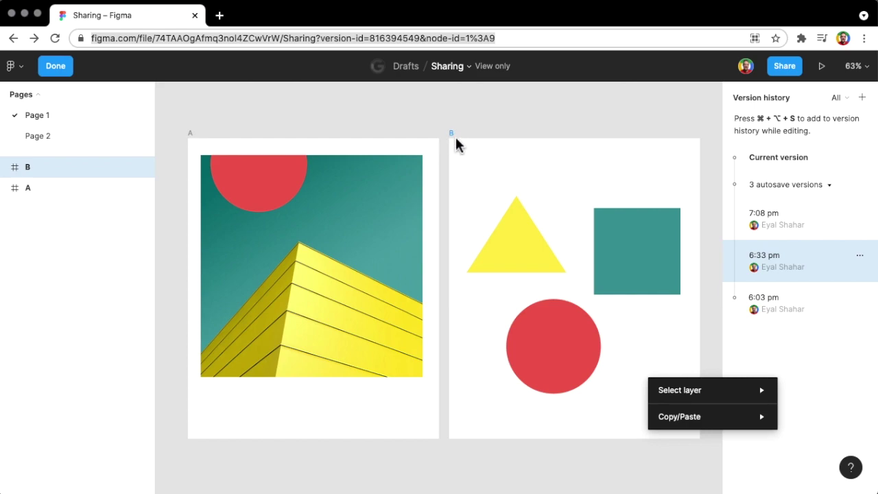
left_click(450, 139)
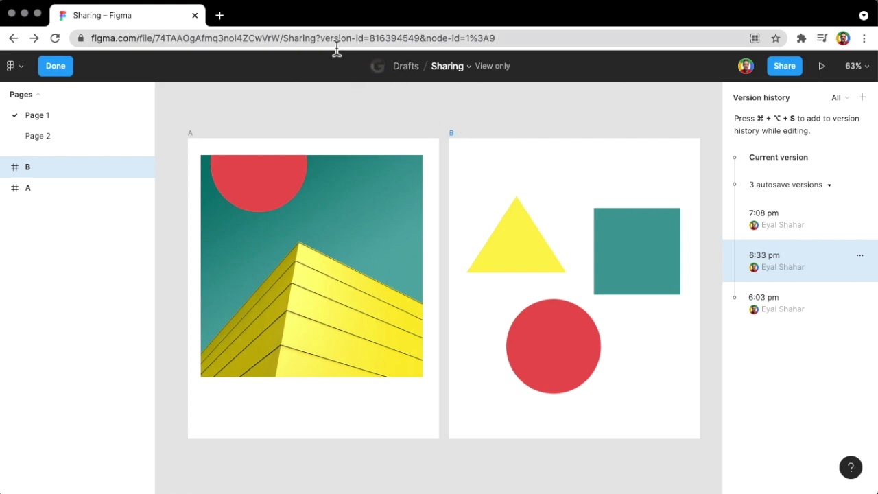
left_click_drag(321, 39, 420, 43)
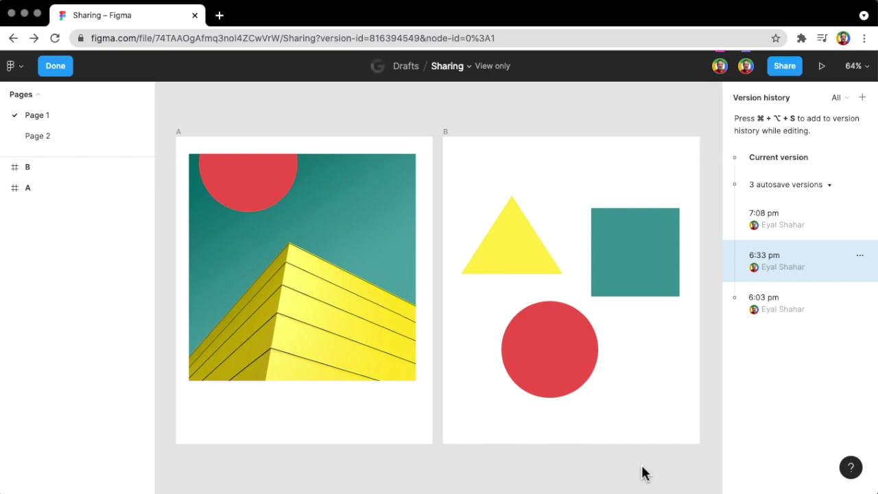
Step: Exit the 6:33 pm version to the current design and zoom into frame A's image
left_click(54, 69)
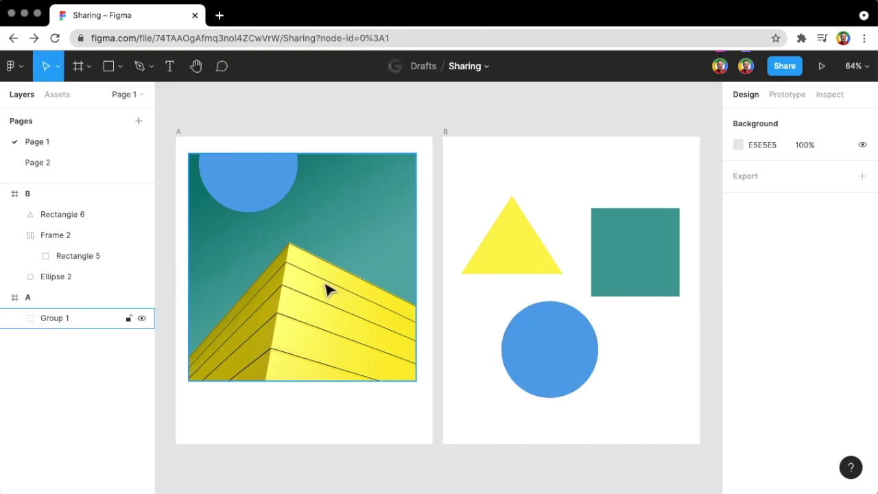
scroll(300, 268, "left", 5)
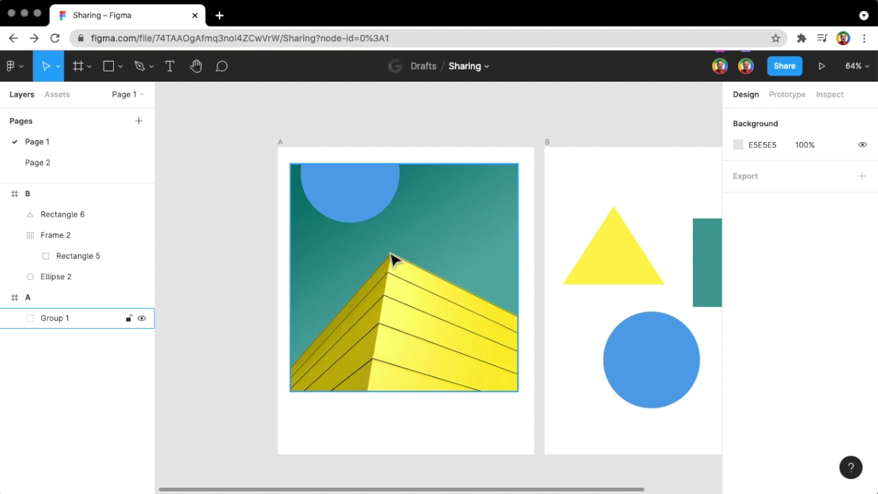
scroll(408, 261, "up", 10)
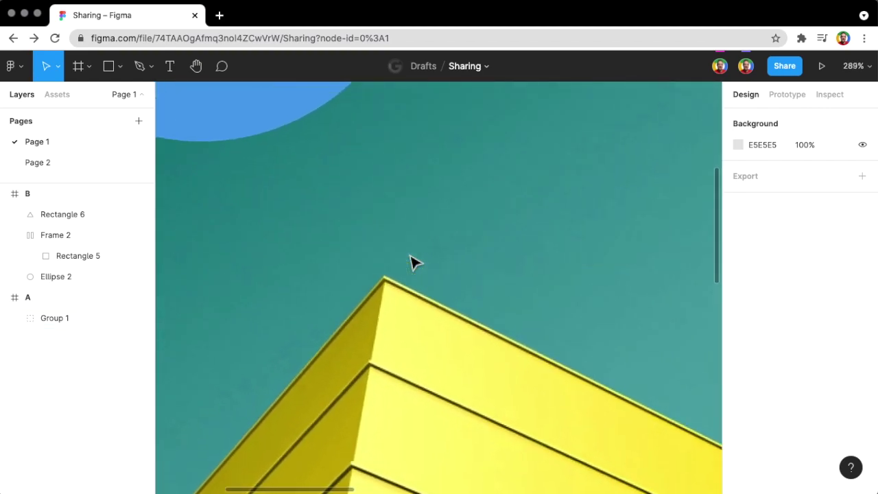
scroll(410, 262, "up", 10)
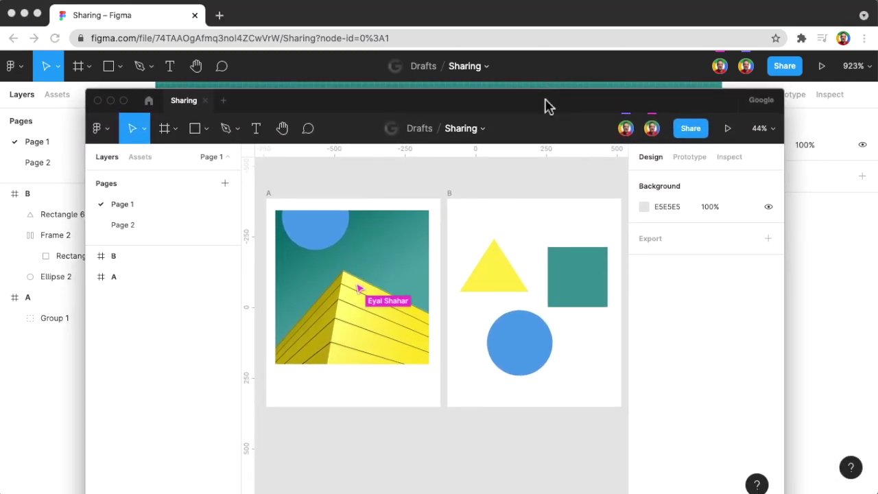
Step: Open the file's version history and view the 7:08 pm saved version
left_click(350, 273)
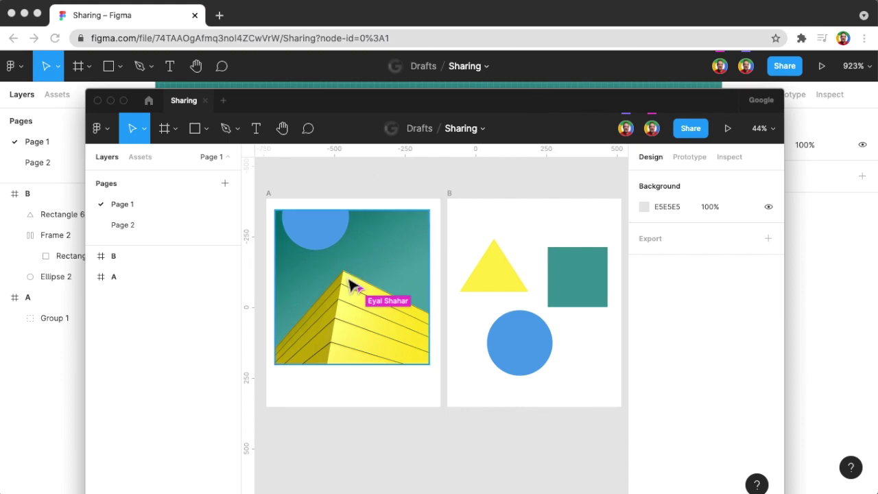
left_click(98, 130)
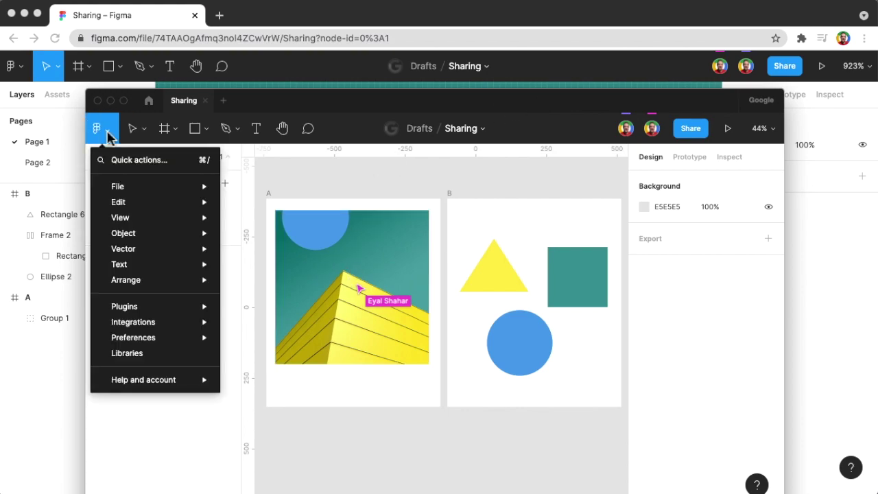
mouse_move(172, 190)
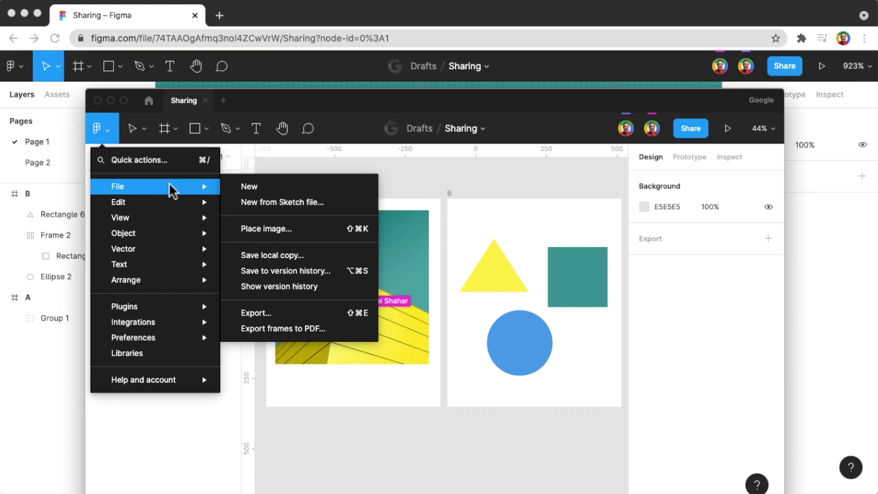
left_click(280, 287)
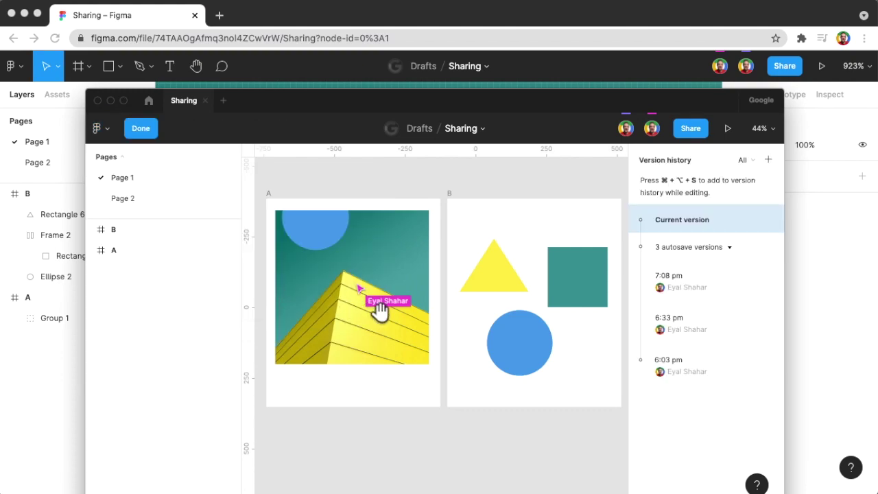
left_click(696, 291)
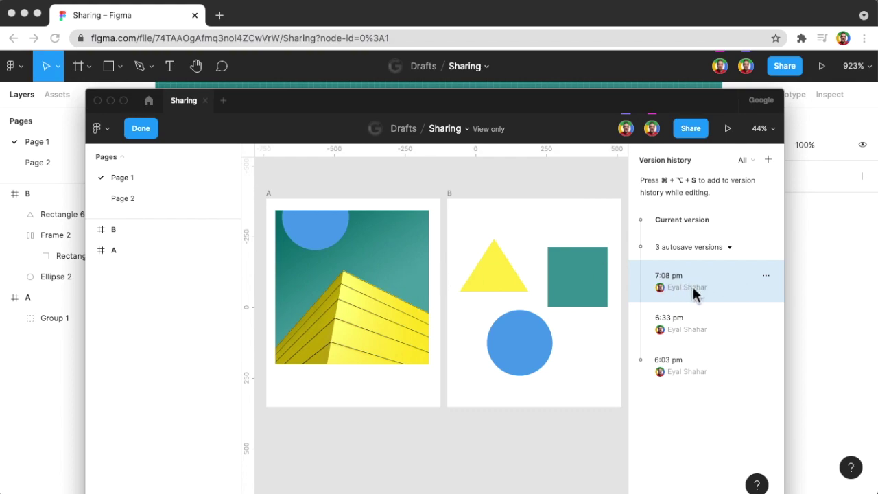
Step: Return to the current version, reopen the 7:08 pm version, and zoom in on the yellow building's peak
left_click(669, 219)
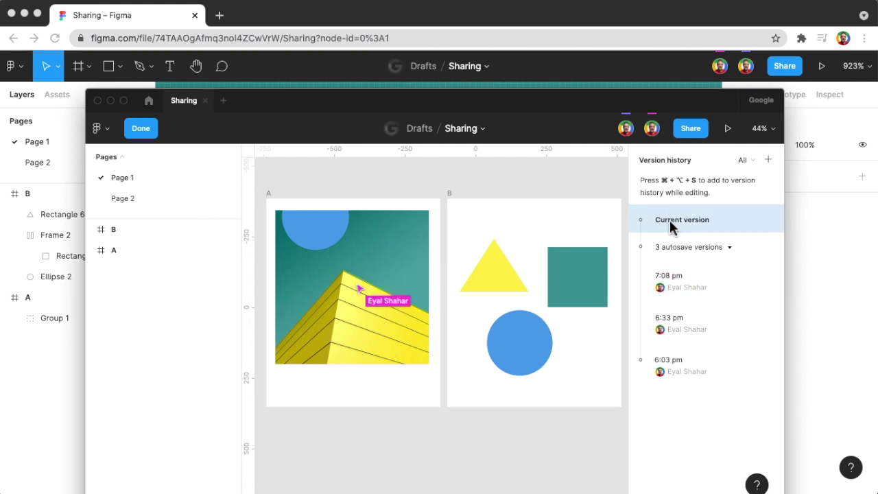
left_click(668, 278)
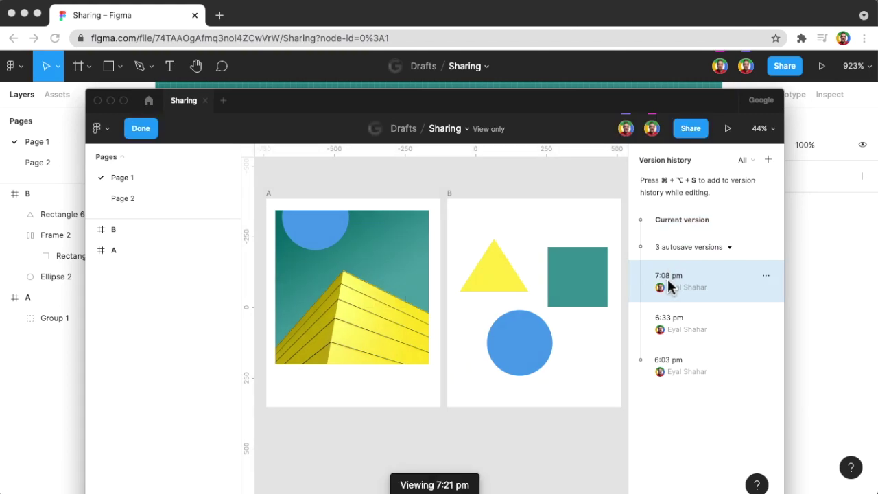
scroll(375, 271, "up", 10)
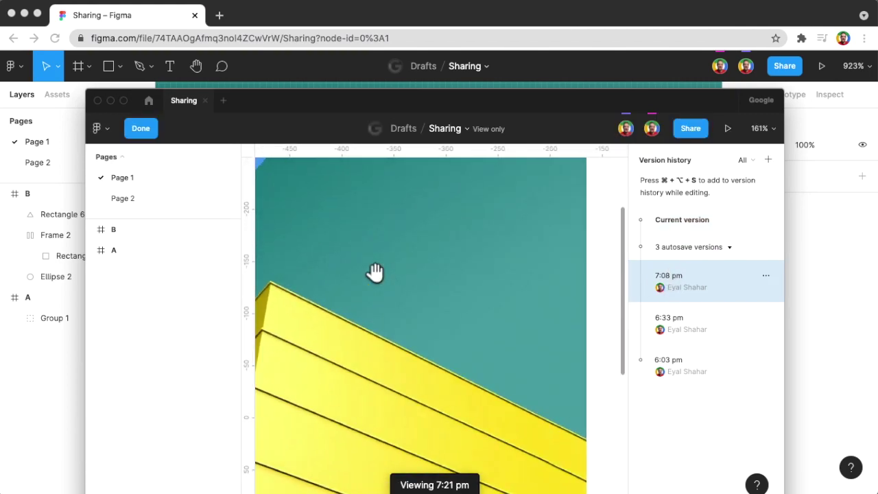
scroll(375, 269, "up", 9)
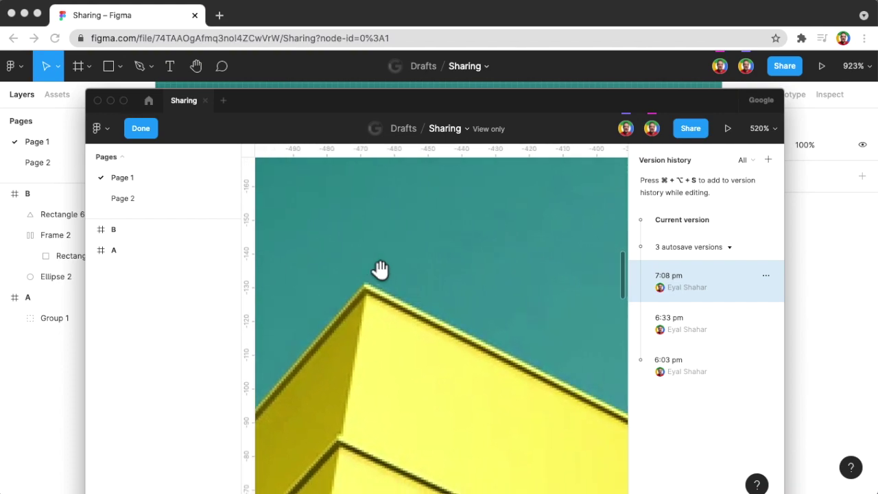
scroll(410, 293, "up", 8)
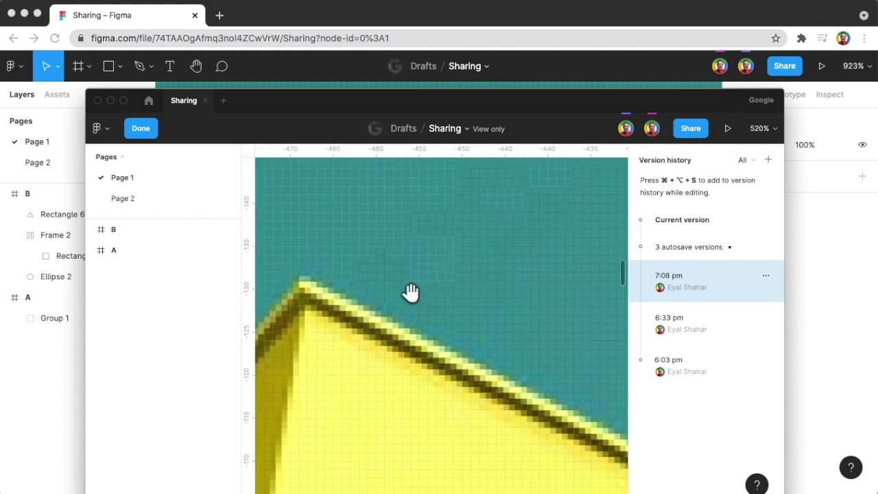
scroll(409, 293, "left", 5)
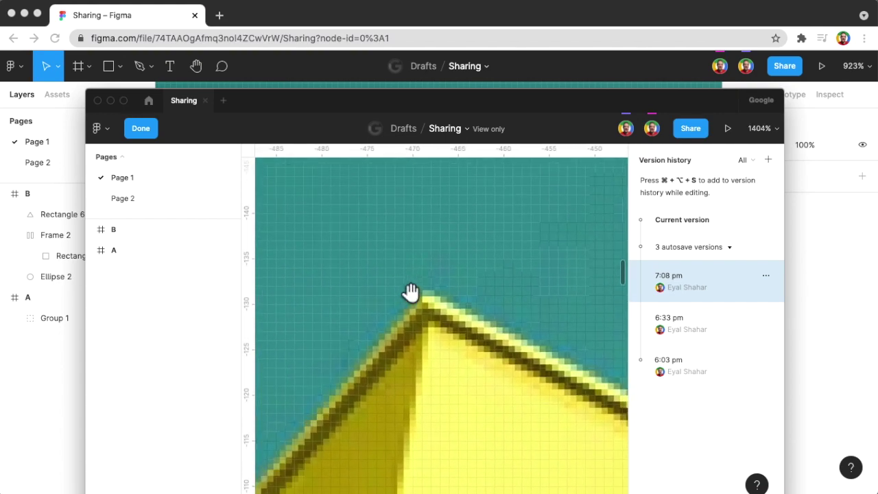
Step: Copy a link to the 7:08 pm version and open it in a new Chrome tab
right_click(719, 286)
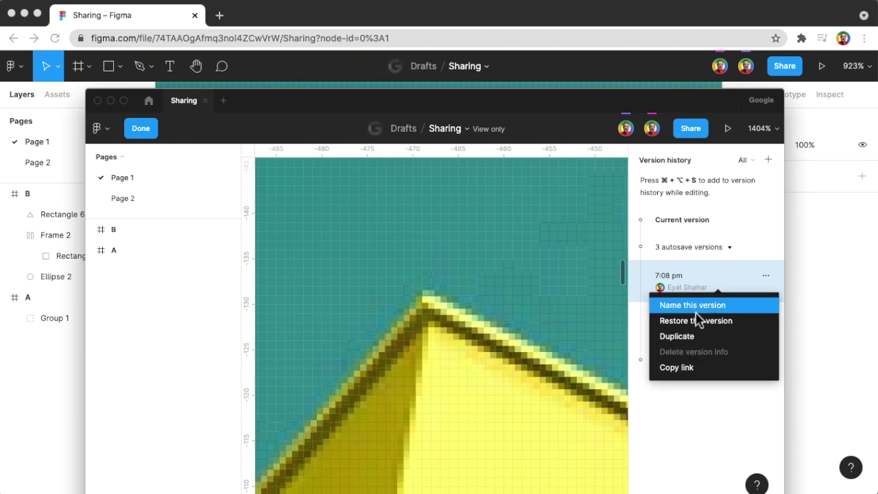
left_click(679, 367)
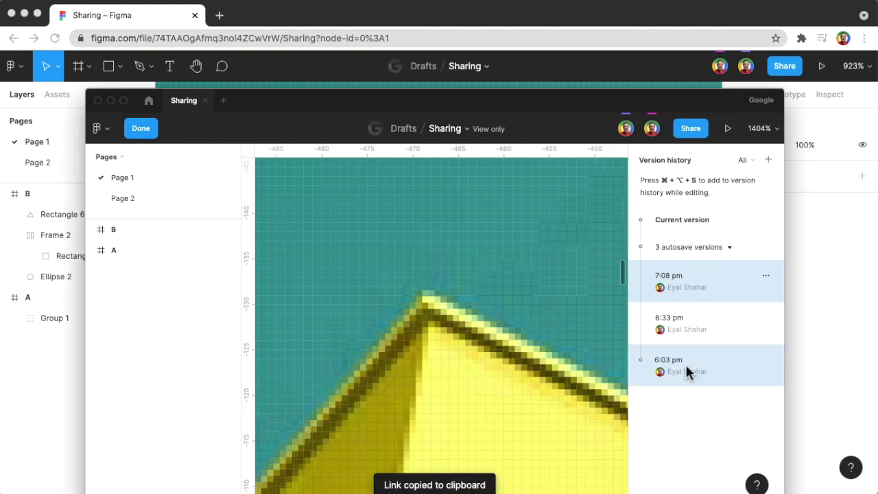
left_click(265, 38)
left_click(219, 15)
left_click(235, 38)
key("super+v")
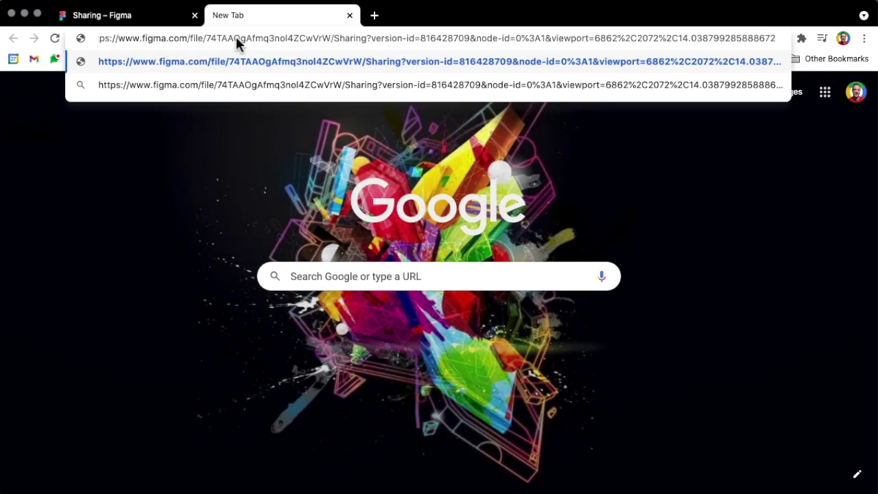
key("Return")
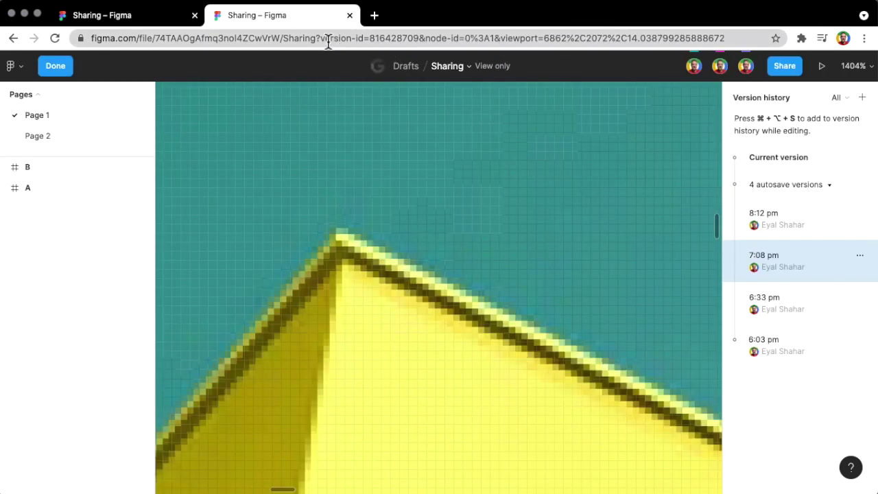
Step: Select the URL's query portion from version-id onward in the address bar
left_click_drag(320, 38, 506, 45)
left_click(575, 40)
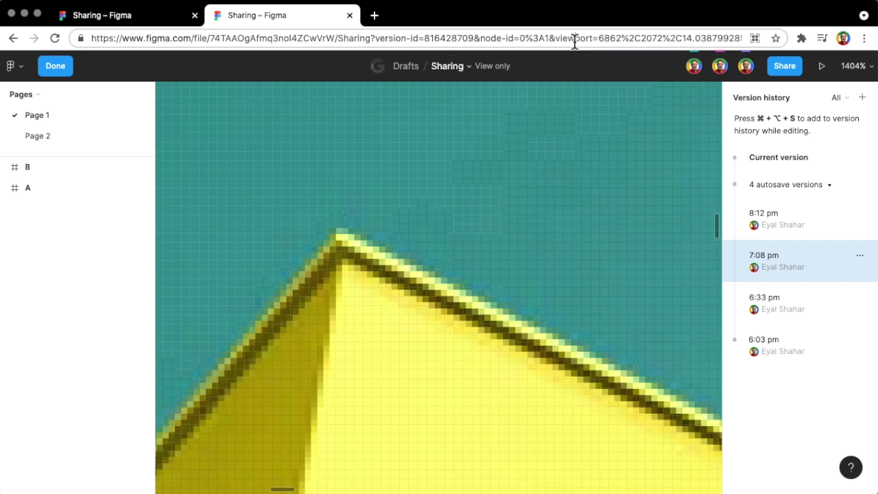
left_click_drag(557, 40, 770, 42)
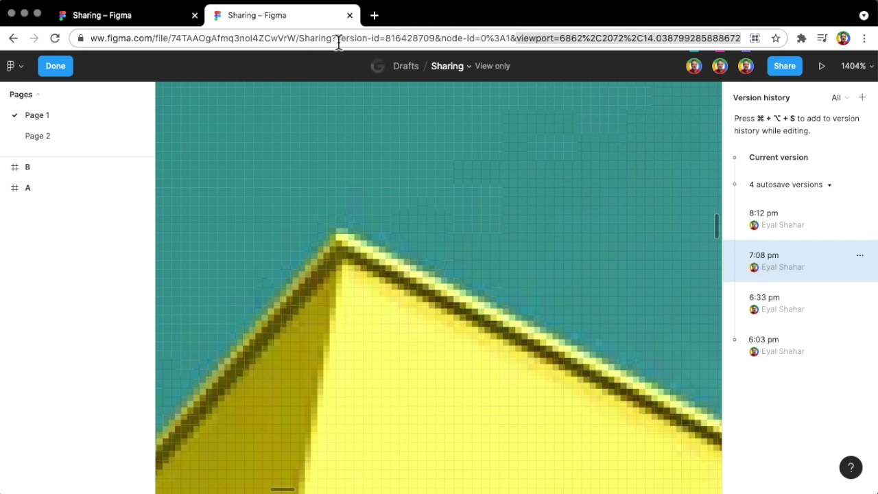
left_click_drag(338, 42, 440, 48)
Step: Delete the 'version-id=…&' parameter from the URL and reload the Sharing file
type("\\")
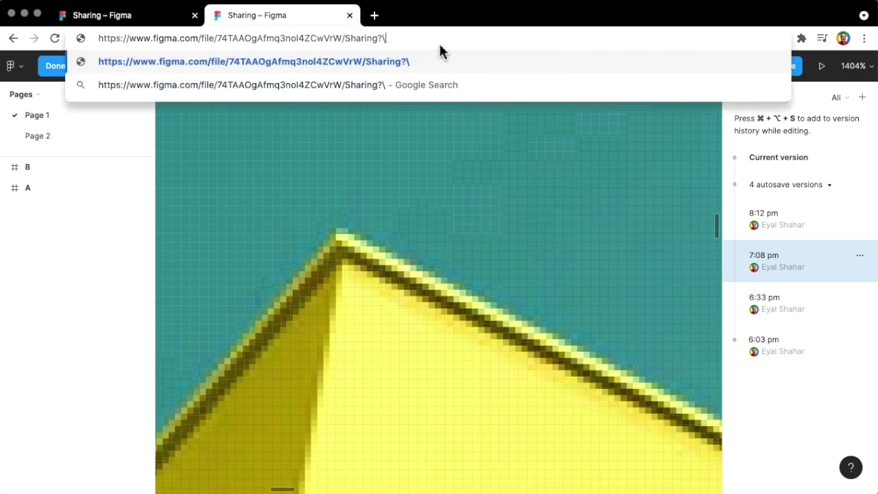
key("BackSpace")
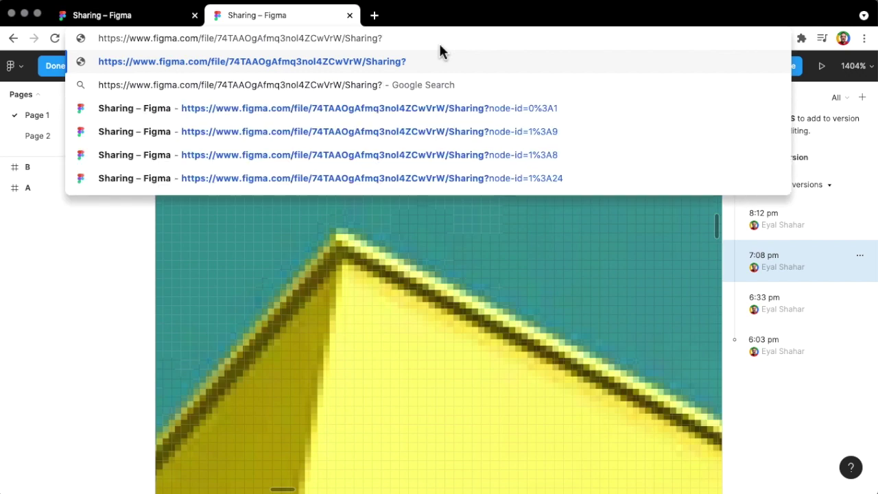
type("v")
left_click(380, 35)
left_click_drag(375, 40, 473, 43)
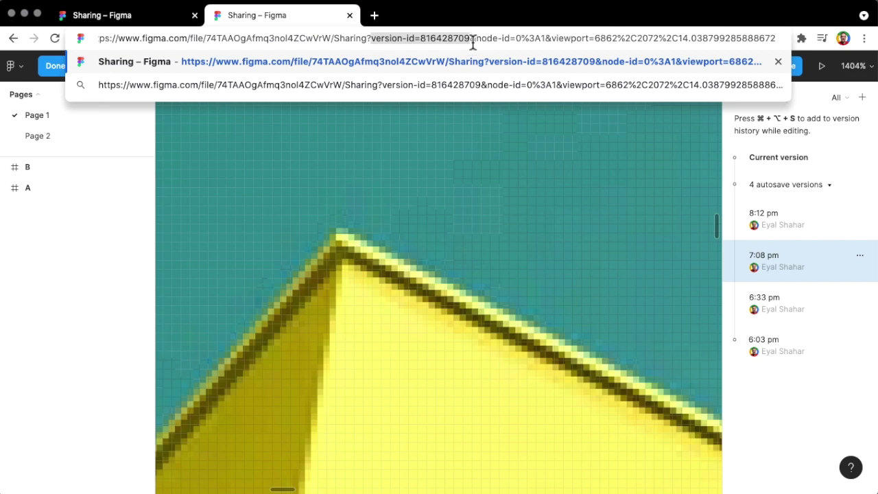
key("shift+Right")
key("BackSpace")
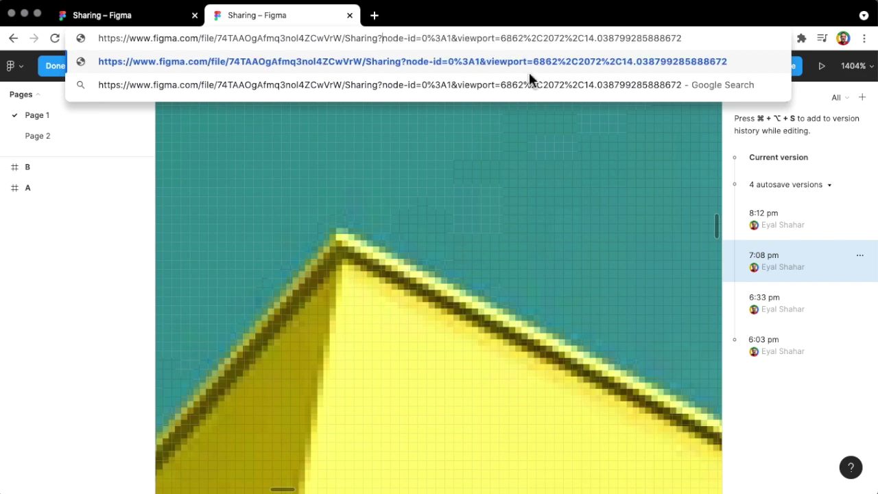
key("Return")
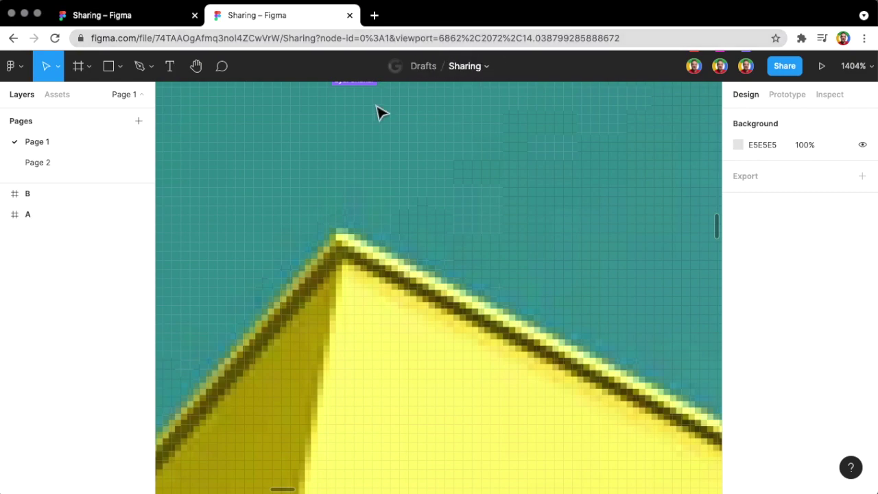
Step: Select the image group, yellow triangle and blue circle to watch the URL's node-id, then deselect
scroll(401, 253, "down", 15)
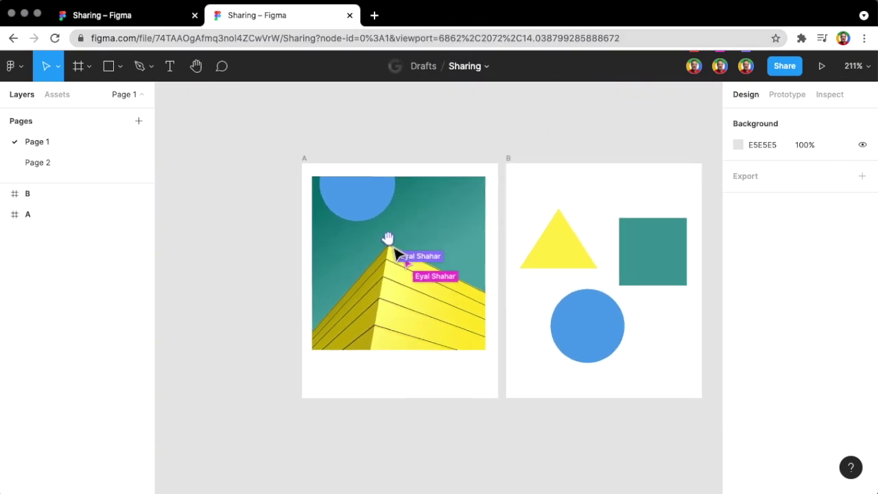
scroll(396, 253, "up", 5)
left_click(397, 236)
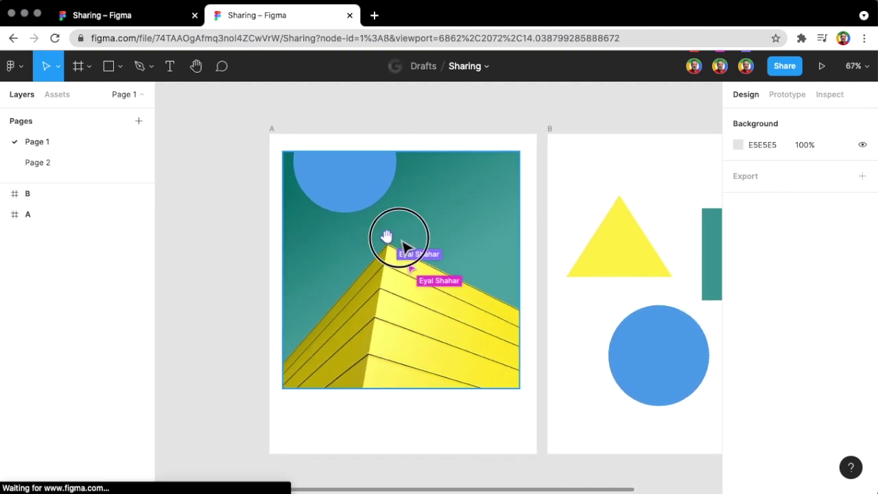
left_click(355, 186)
left_click(638, 250)
left_click(649, 334)
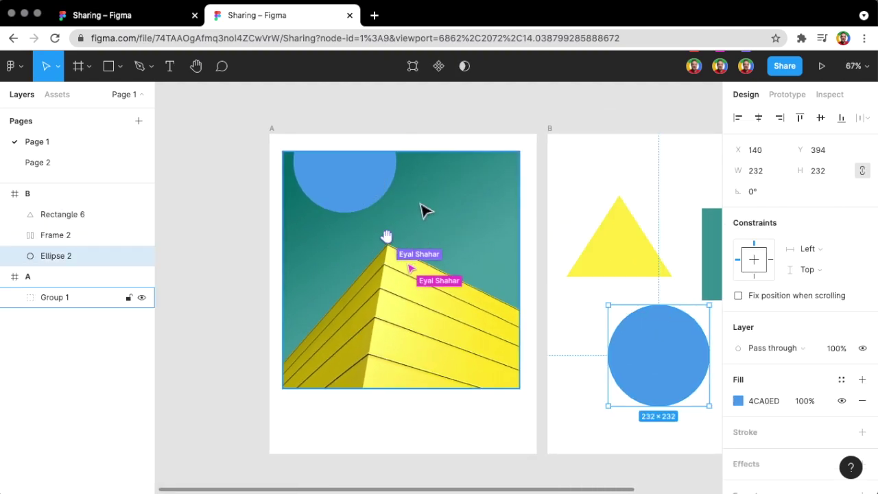
left_click(342, 180)
left_click(435, 41)
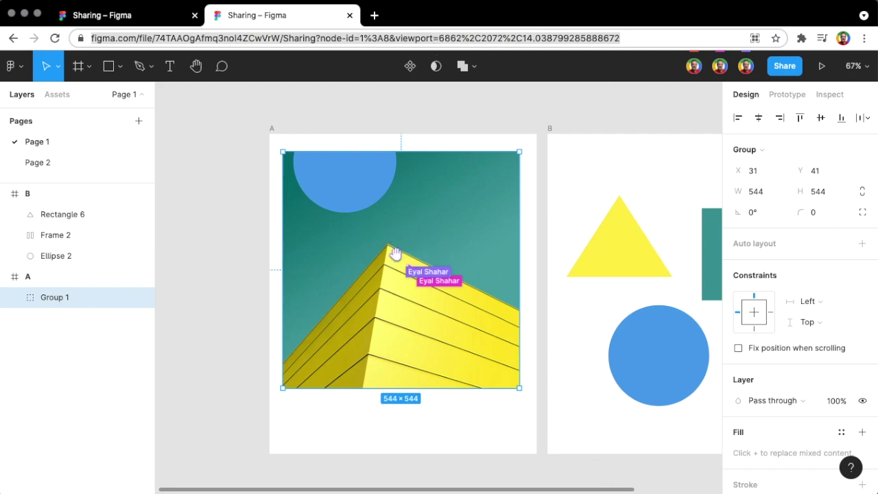
left_click(583, 458)
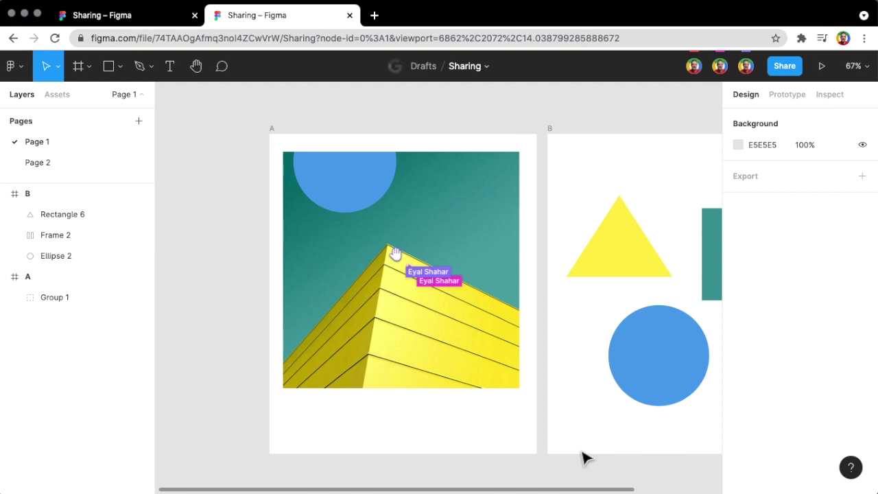
Step: Alt-drag frames A and B to create duplicates beside the originals on Page 1
scroll(583, 458, "right", 5)
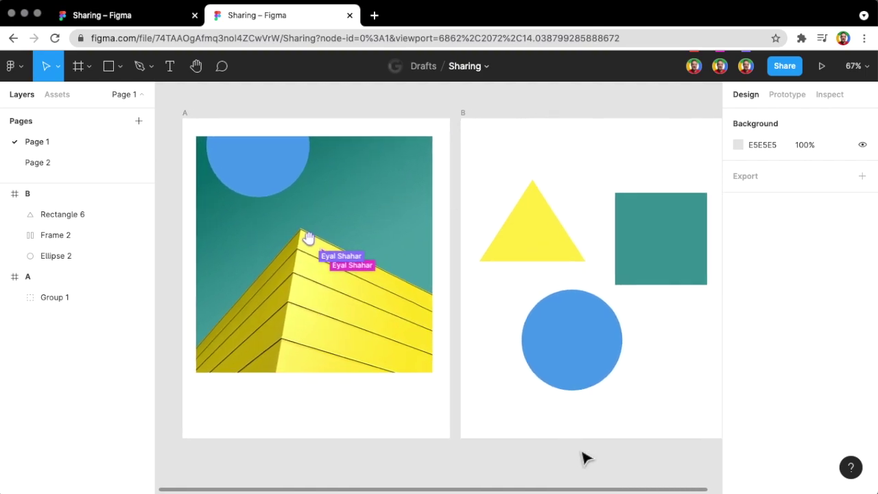
scroll(583, 458, "down", 3)
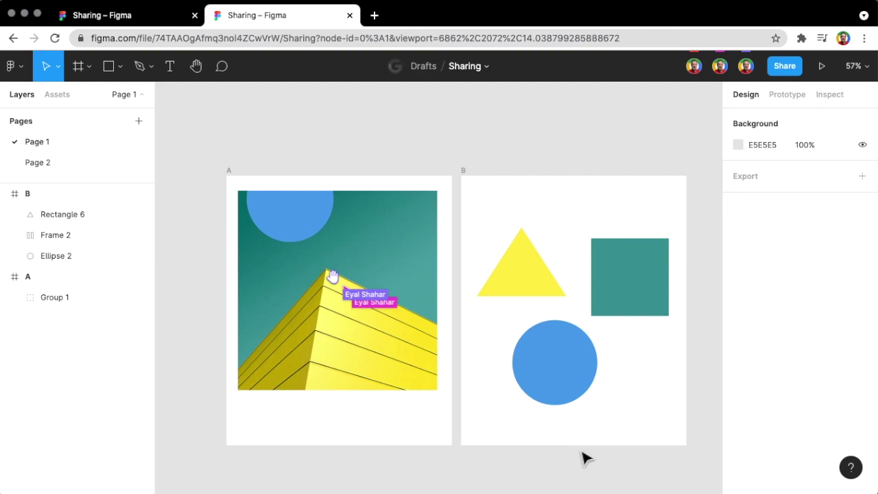
scroll(583, 458, "right", 2)
scroll(583, 458, "right", 2)
scroll(583, 458, "down", 5)
left_click_drag(256, 238, 525, 409)
left_click_drag(382, 245, 259, 411)
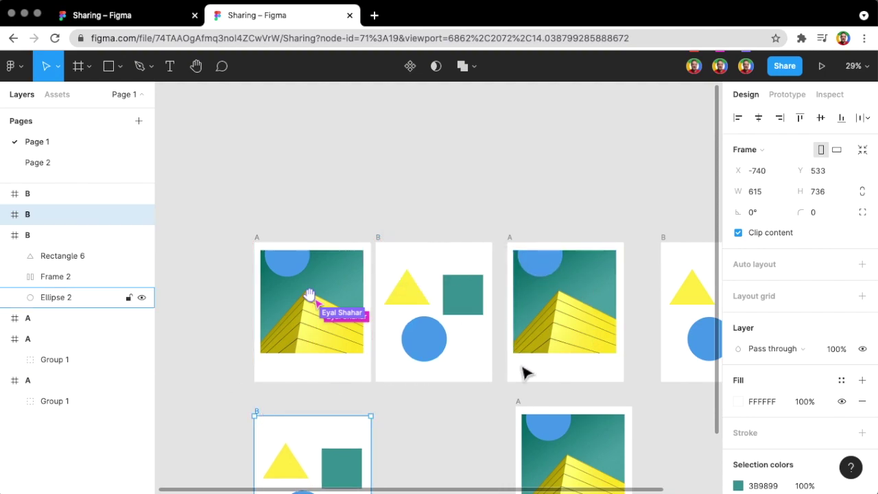
scroll(535, 329, "up", 5)
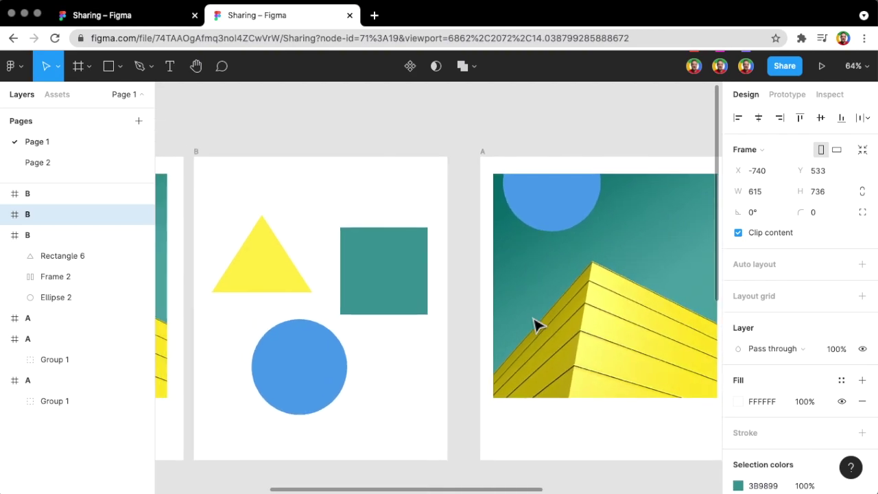
scroll(538, 325, "up", 1)
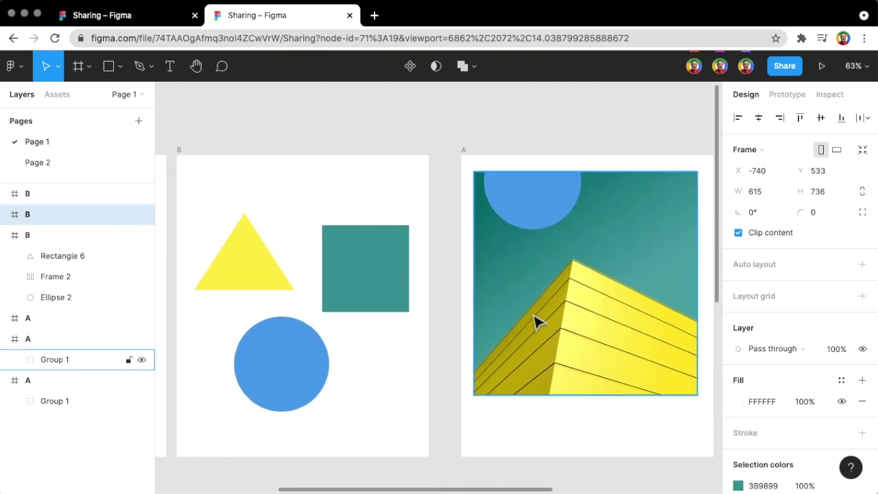
scroll(541, 405, "up", 1)
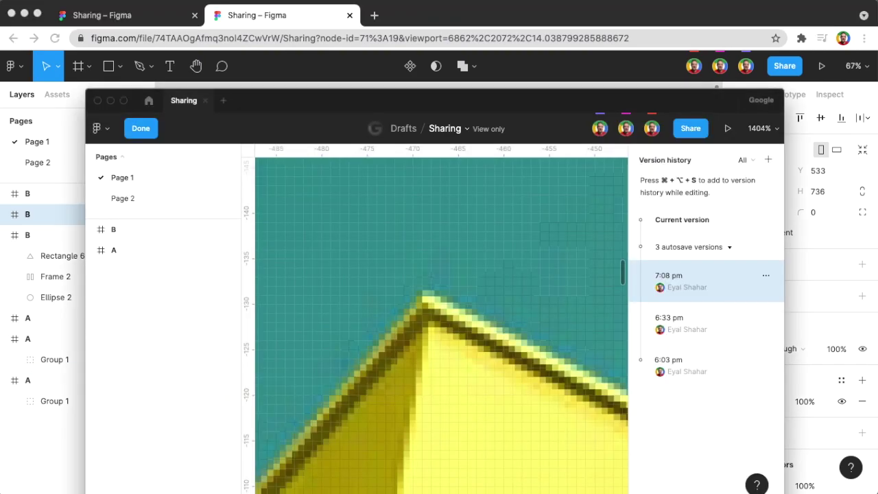
Step: Close version history with Done and zoom out on the current file
scroll(364, 239, "down", 5)
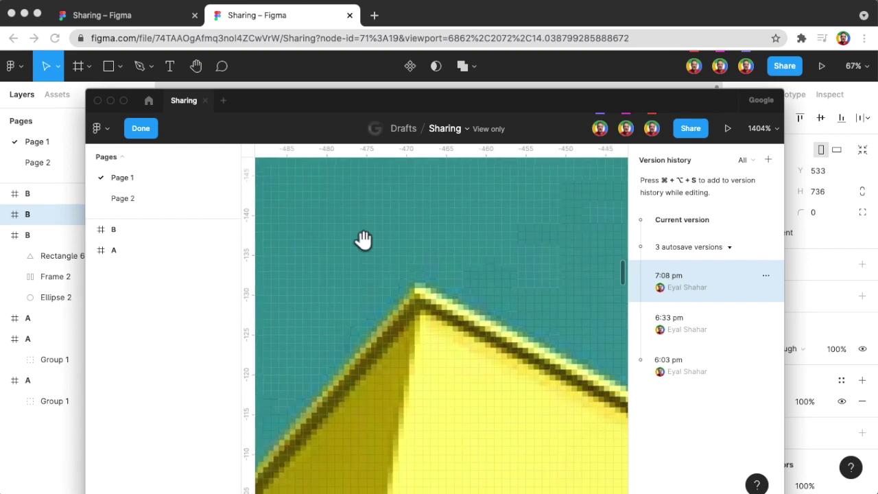
left_click(142, 131)
scroll(450, 340, "down", 10)
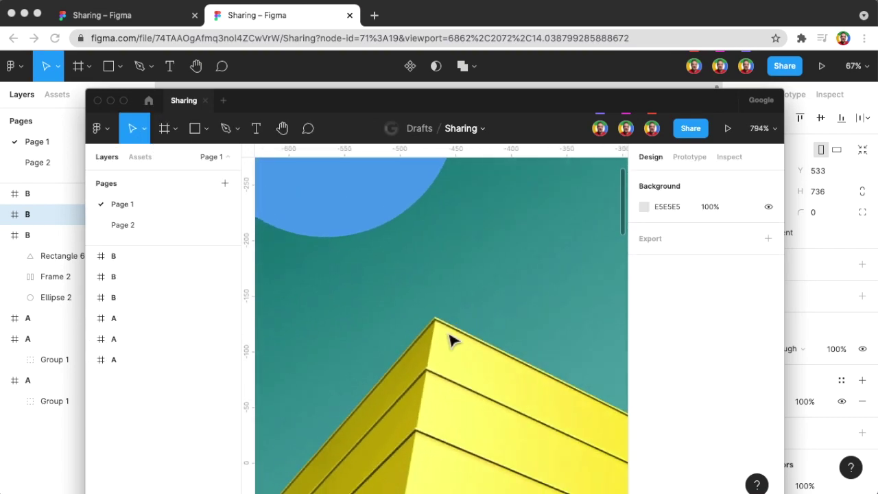
scroll(451, 339, "down", 5)
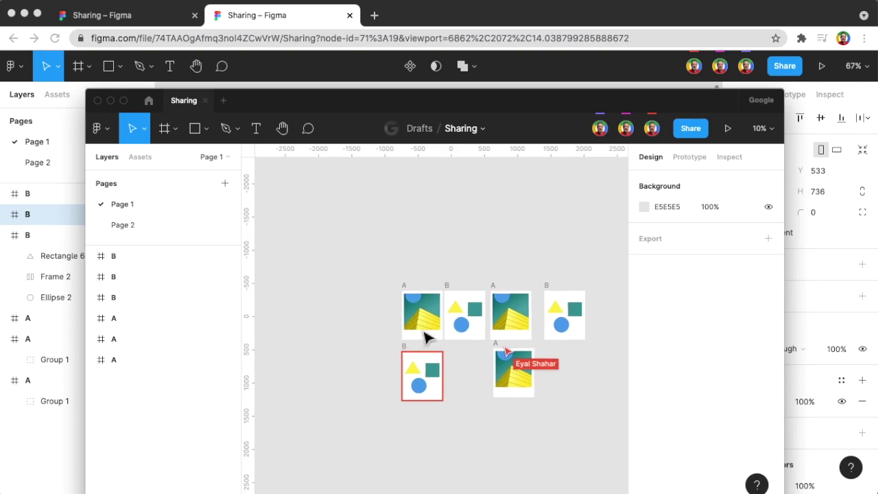
scroll(491, 317, "up", 5)
scroll(480, 318, "down", 5)
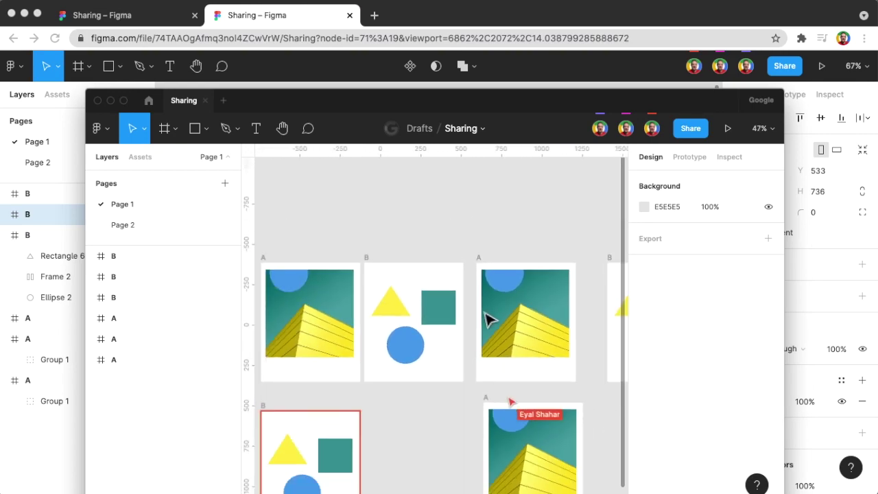
Step: Reposition the A and B frame copies, moving them left, right and down on Page 1
left_click_drag(376, 281, 316, 281)
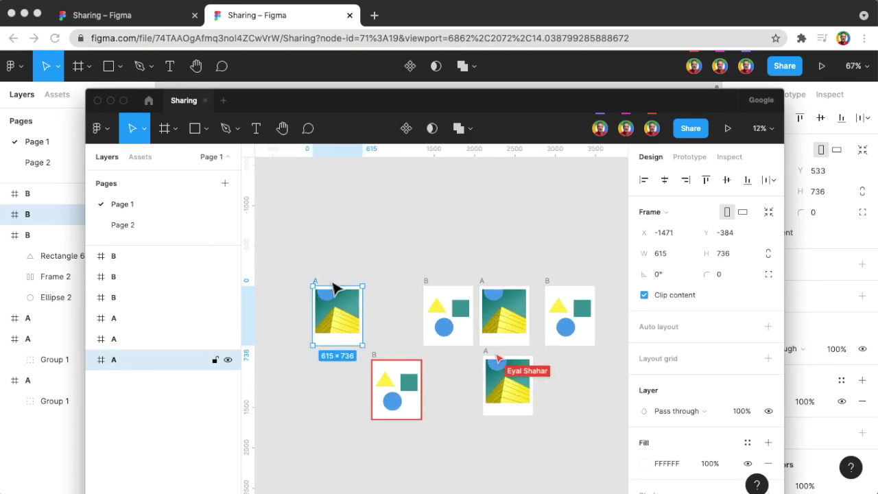
left_click_drag(554, 290, 608, 291)
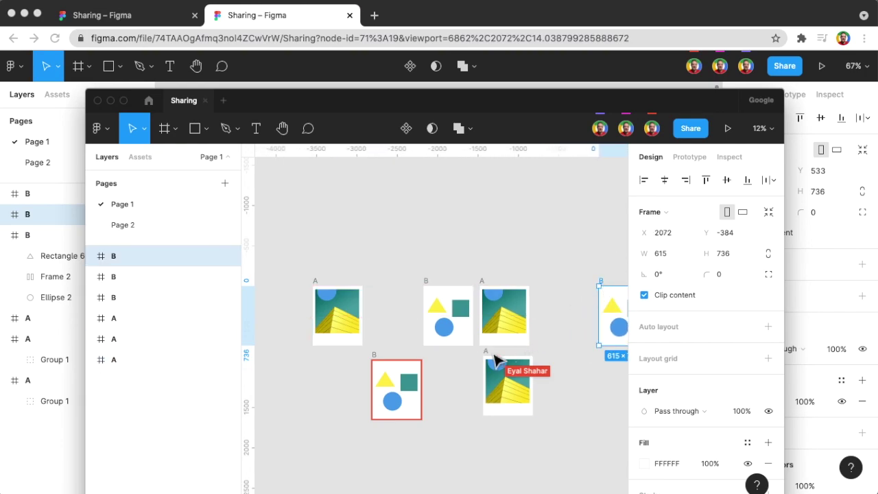
left_click(490, 371)
left_click_drag(492, 374, 489, 403)
left_click_drag(374, 355, 366, 392)
left_click_drag(574, 314, 758, 168)
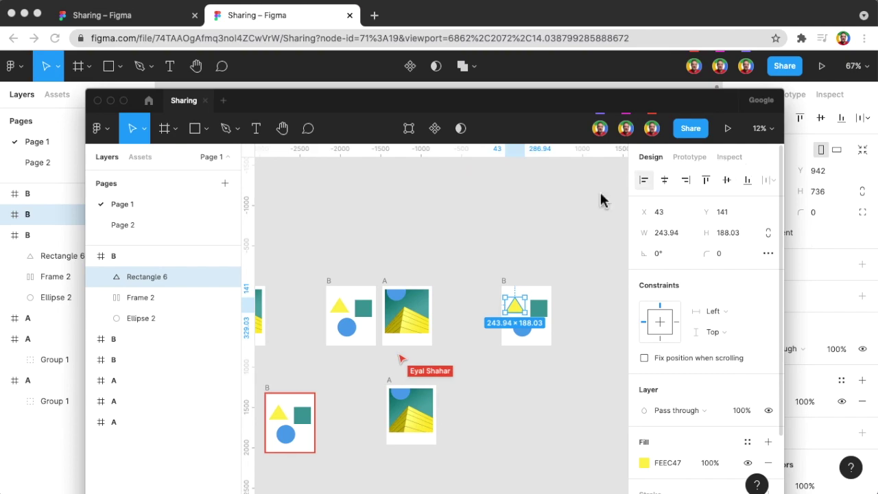
left_click(511, 249)
scroll(353, 333, "up", 10)
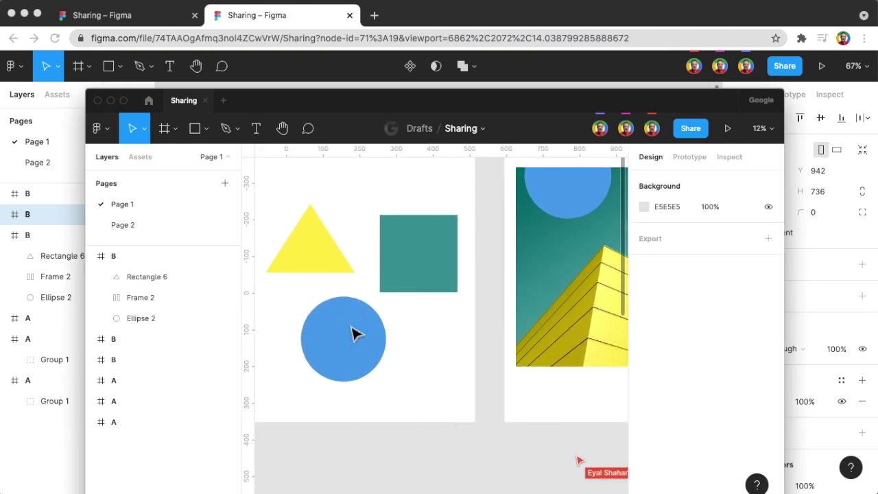
scroll(353, 333, "down", 5)
scroll(353, 332, "up", 3)
scroll(353, 333, "down", 1)
scroll(354, 333, "up", 1)
scroll(353, 333, "down", 1)
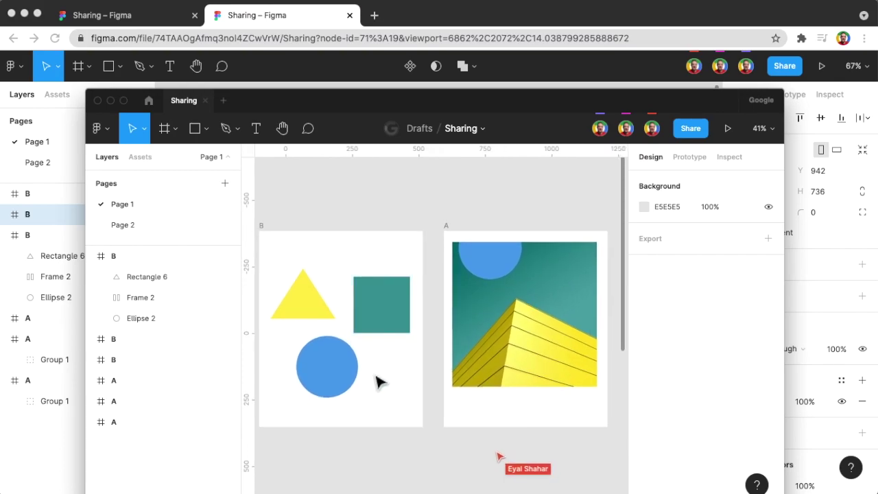
Step: Preview the 8:12 pm version in version history, then return to the current version and close it
left_click(112, 138)
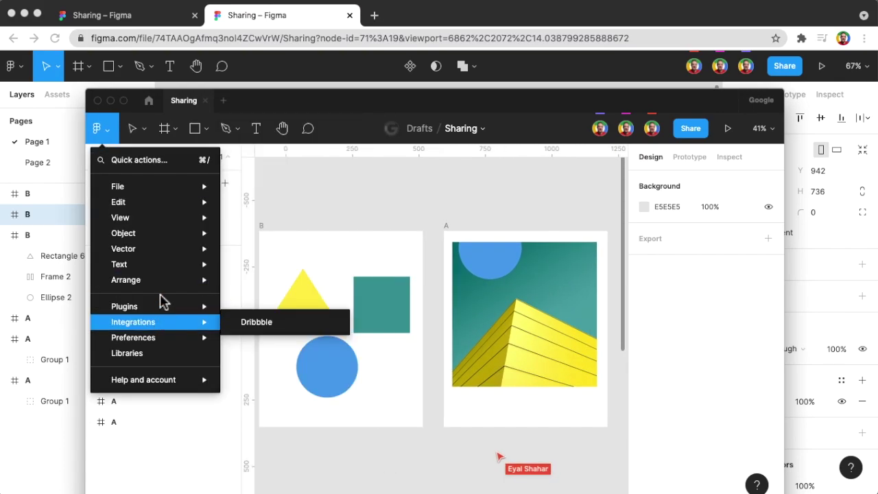
mouse_move(200, 197)
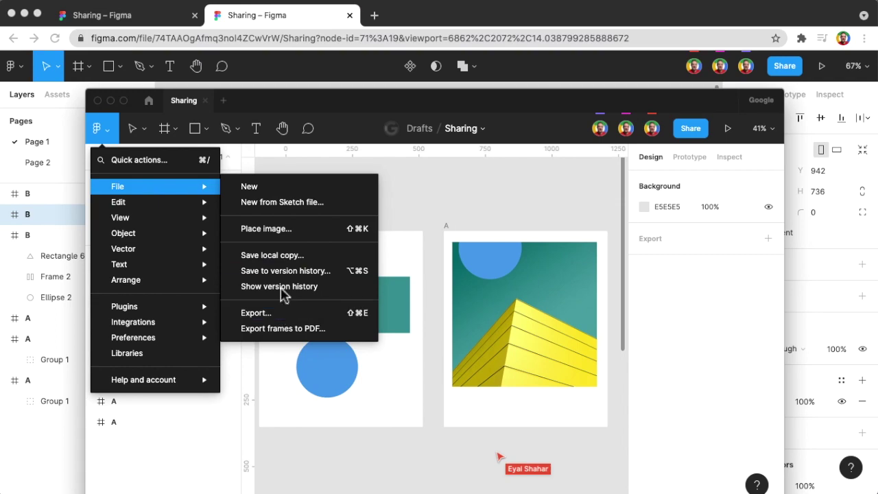
left_click(284, 288)
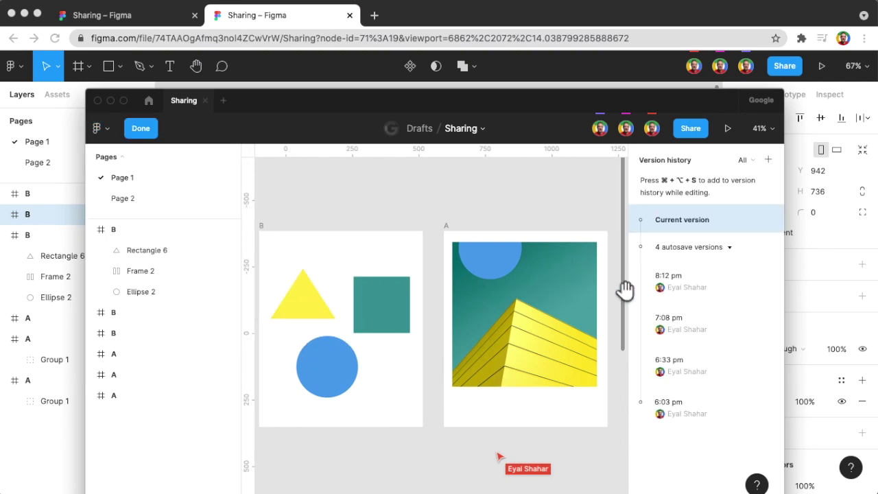
left_click(695, 290)
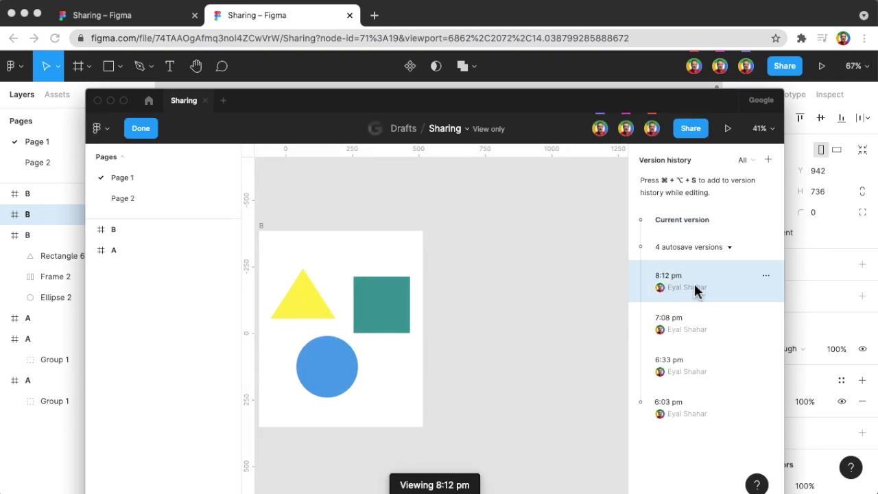
left_click(679, 221)
left_click(152, 130)
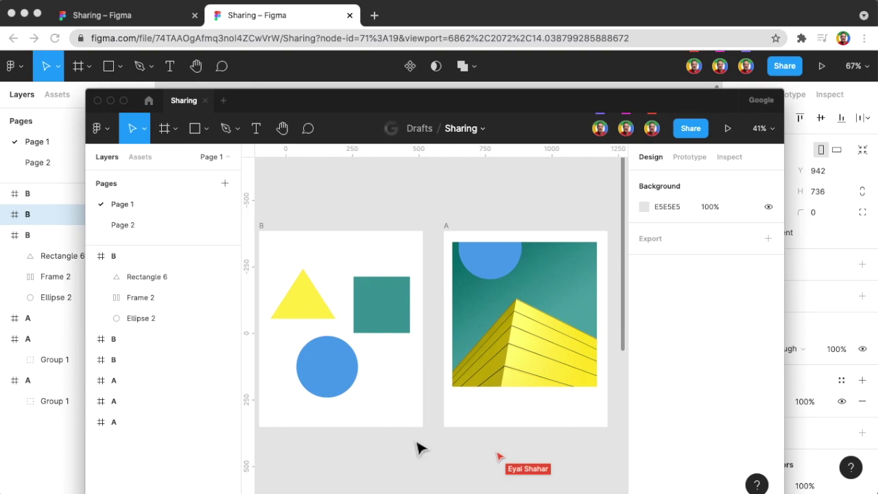
Step: Save the current file to version history titled 'a'
key("super+alt+s")
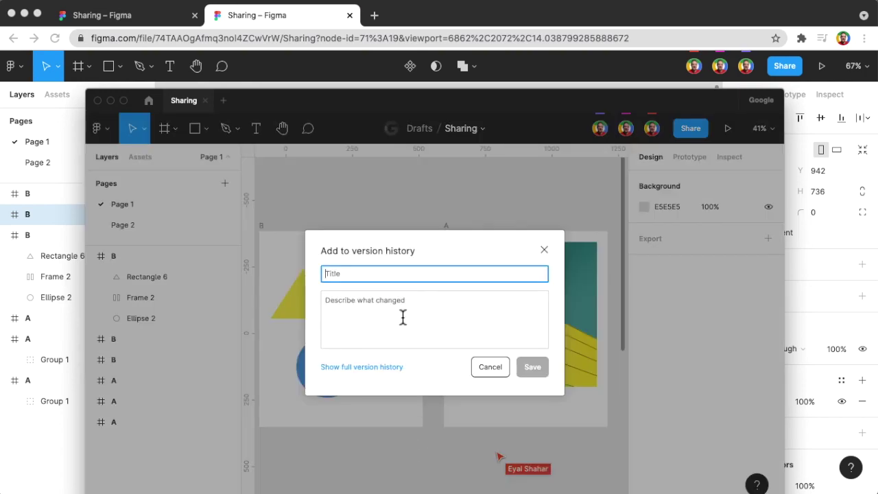
type("e")
left_click(530, 369)
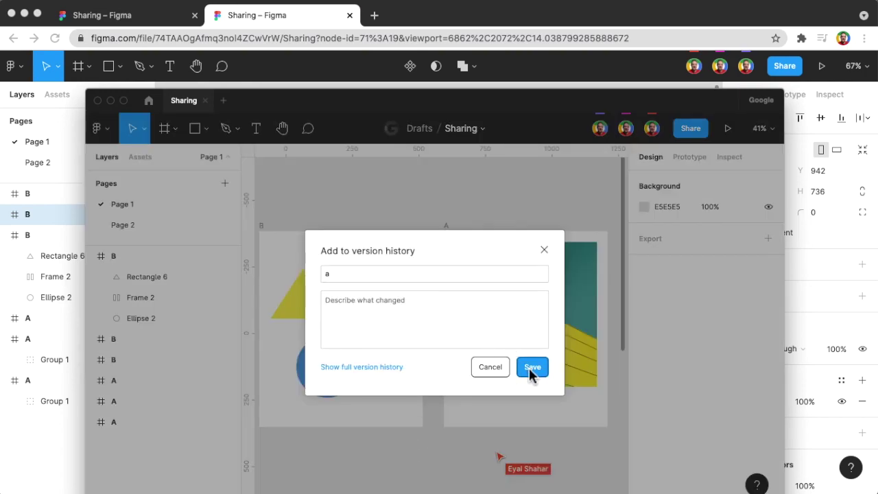
Step: Copy a link to version 'a' from the file's version history
left_click(98, 128)
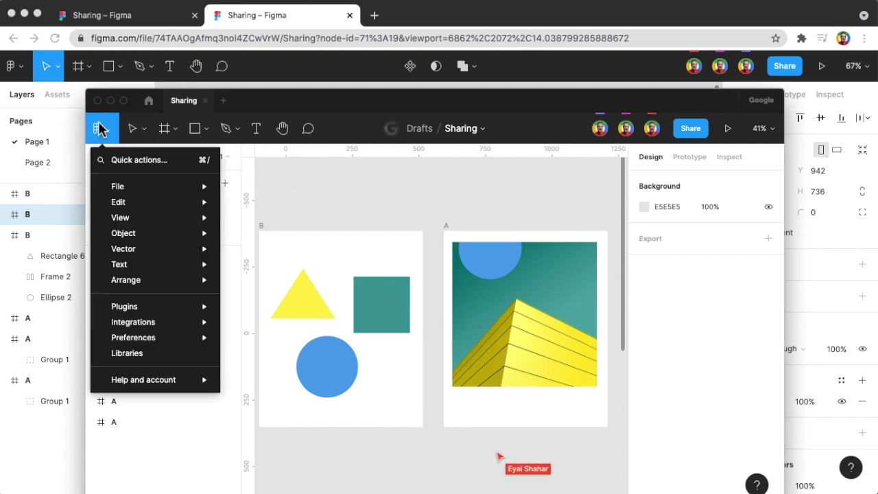
mouse_move(177, 191)
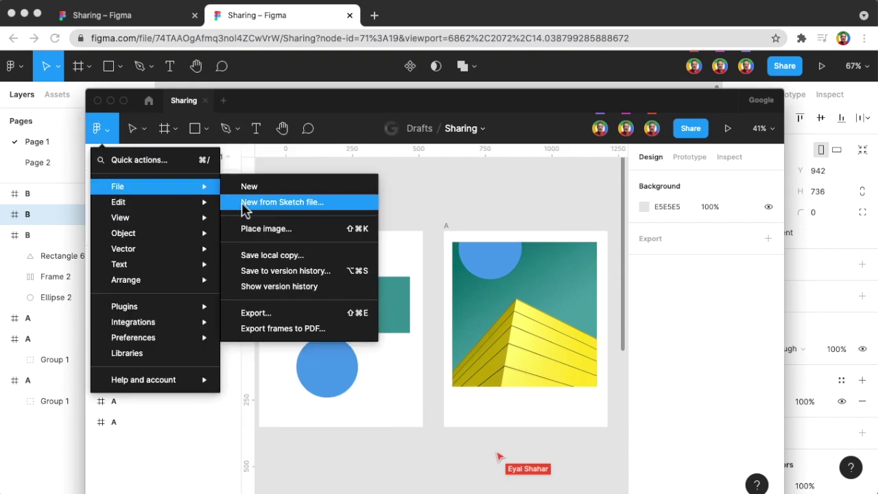
left_click(283, 286)
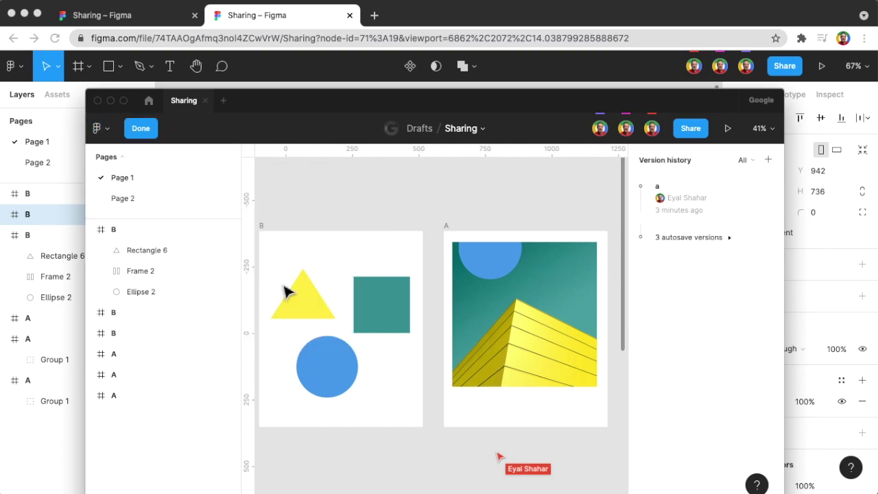
left_click(692, 198)
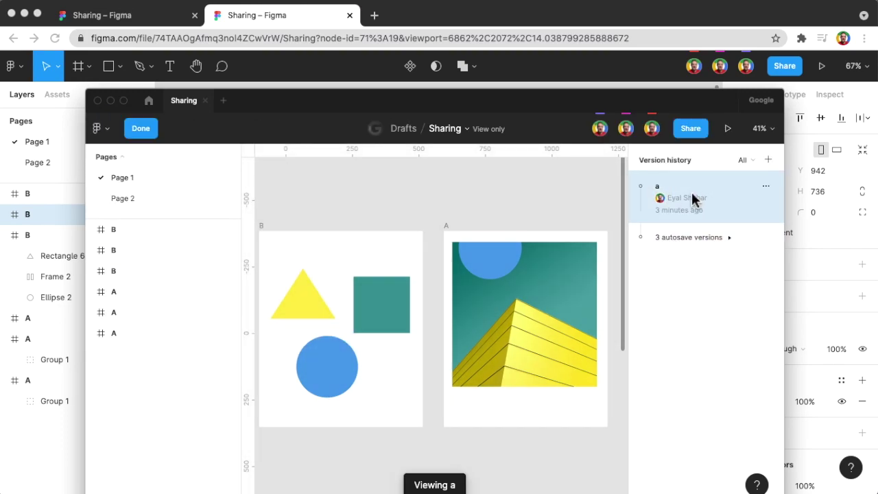
right_click(692, 198)
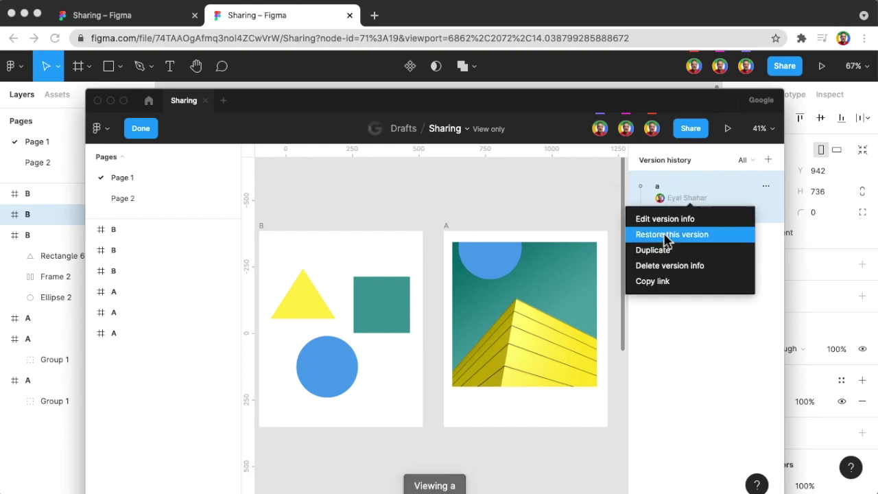
left_click(652, 282)
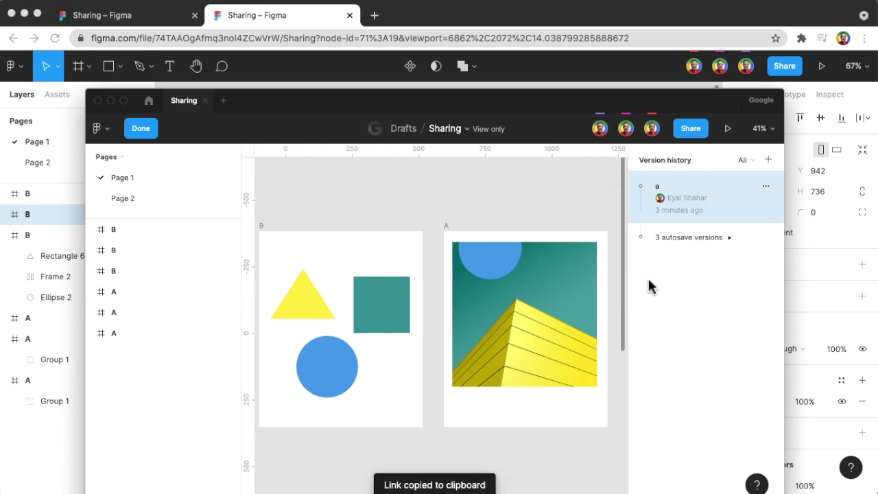
left_click(293, 41)
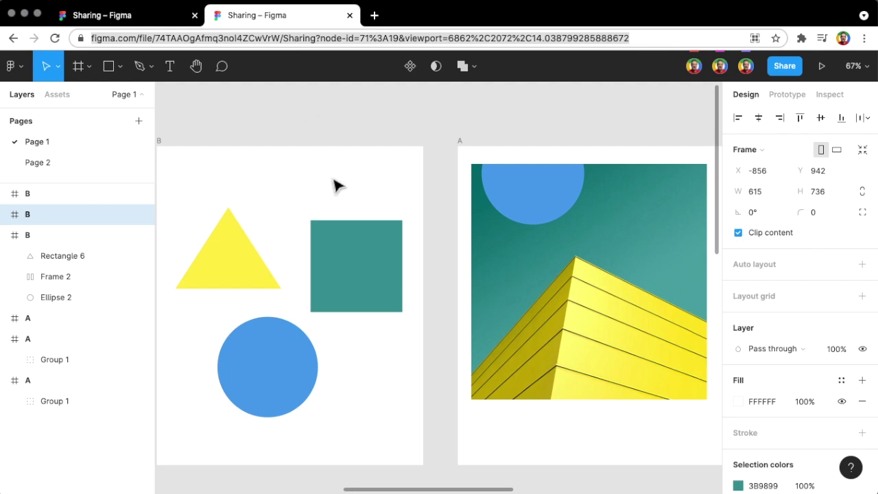
Step: Paste the version 'a' link into the browser's address bar and load it
scroll(336, 186, "down", 5)
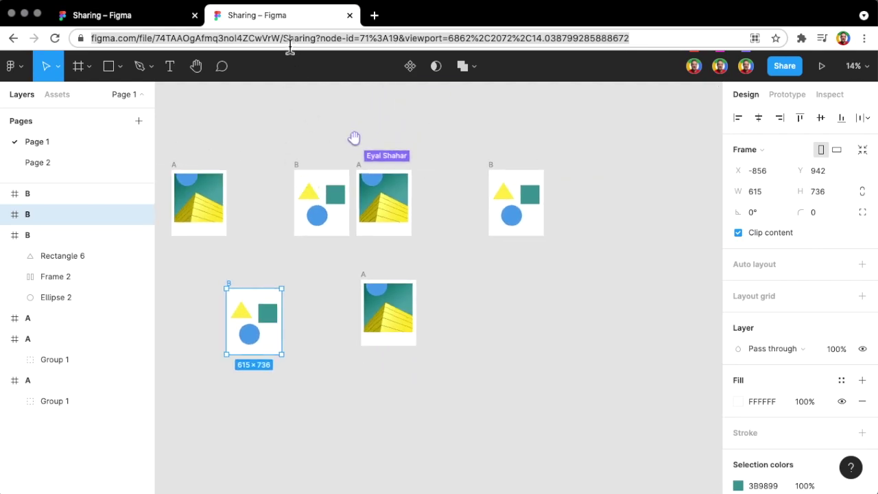
key("super+v")
key("Return")
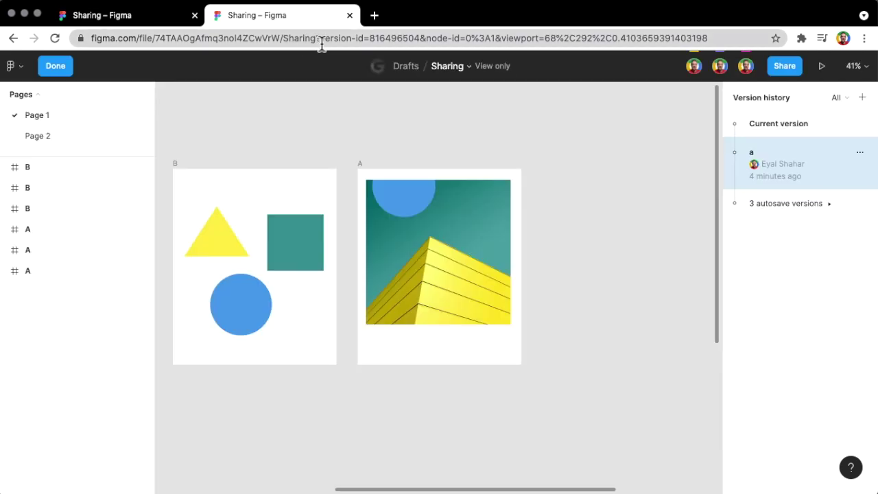
Step: Delete the version-id part from the URL and reload the current file
left_click_drag(321, 43, 425, 43)
key("BackSpace")
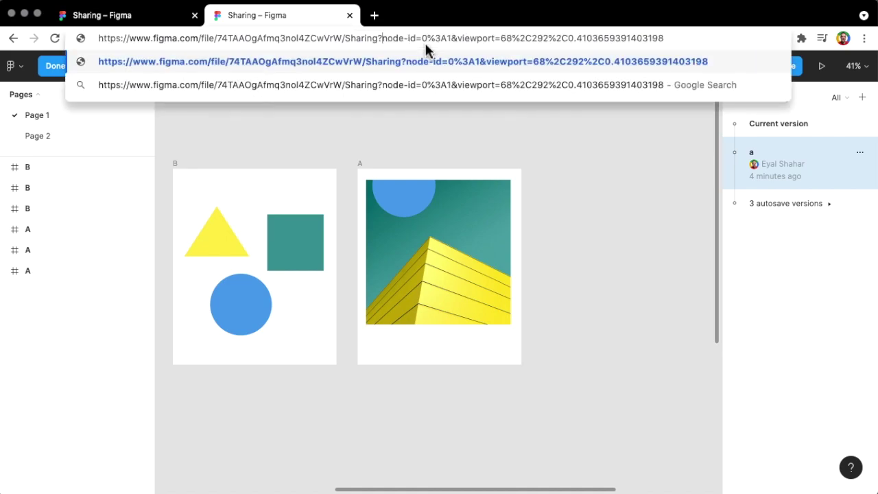
key("Return")
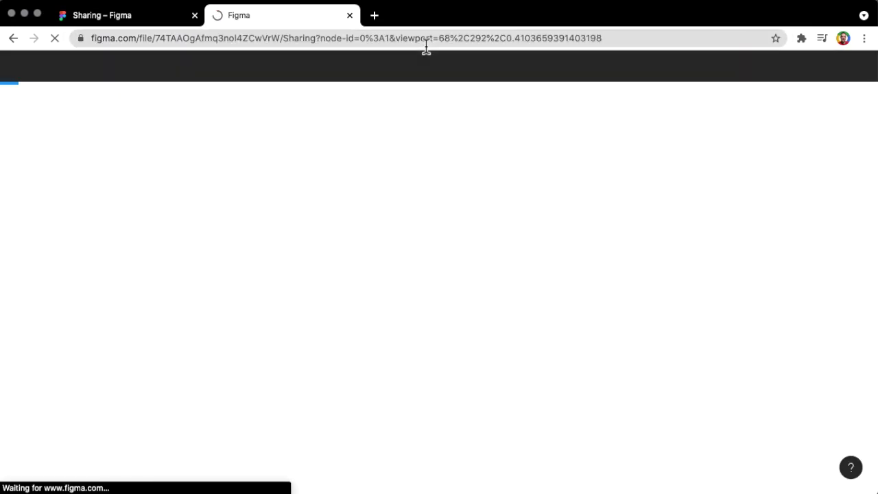